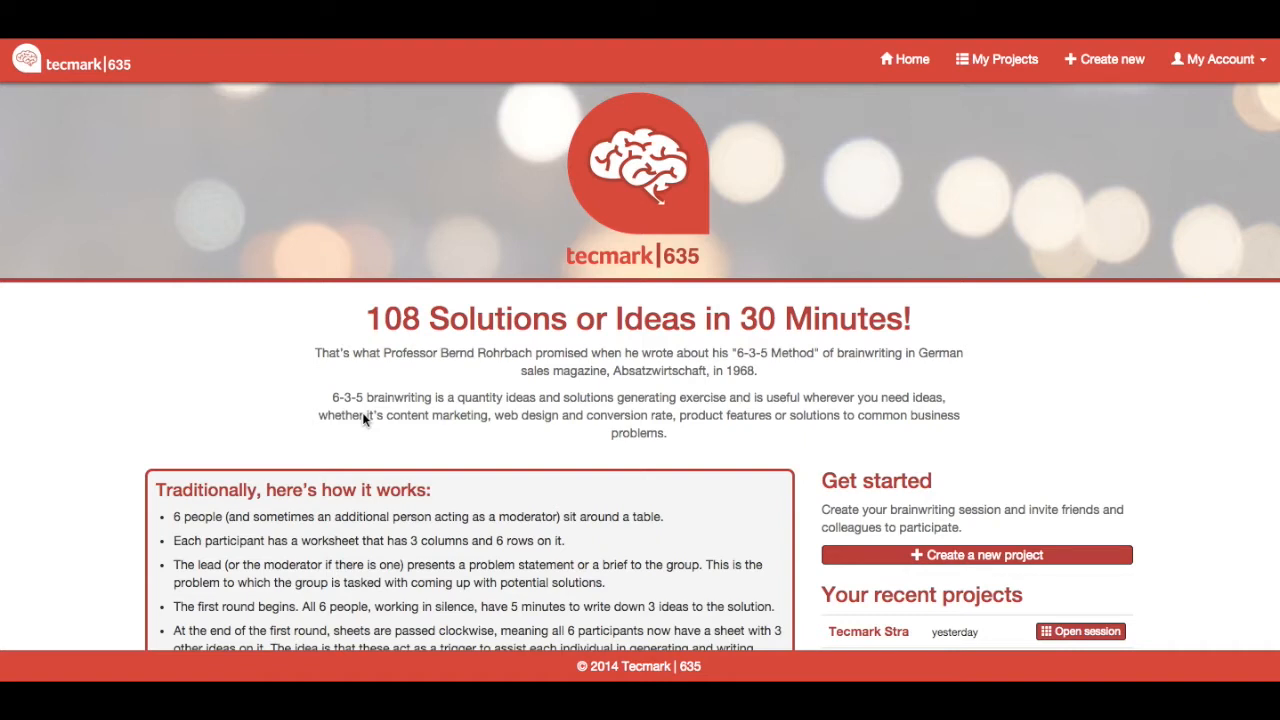
Step: Create a new project and name it "Client X Content Marketing Project"
scroll(362, 412, "down", 3)
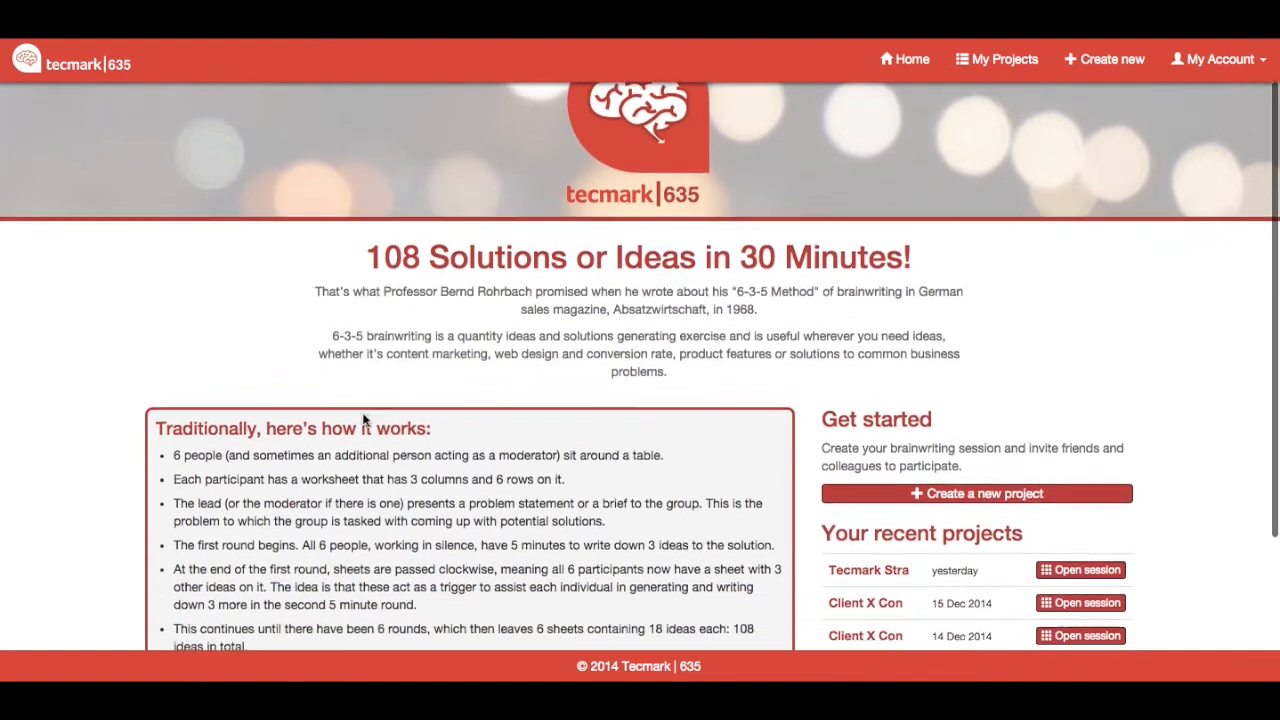
scroll(362, 412, "up", 3)
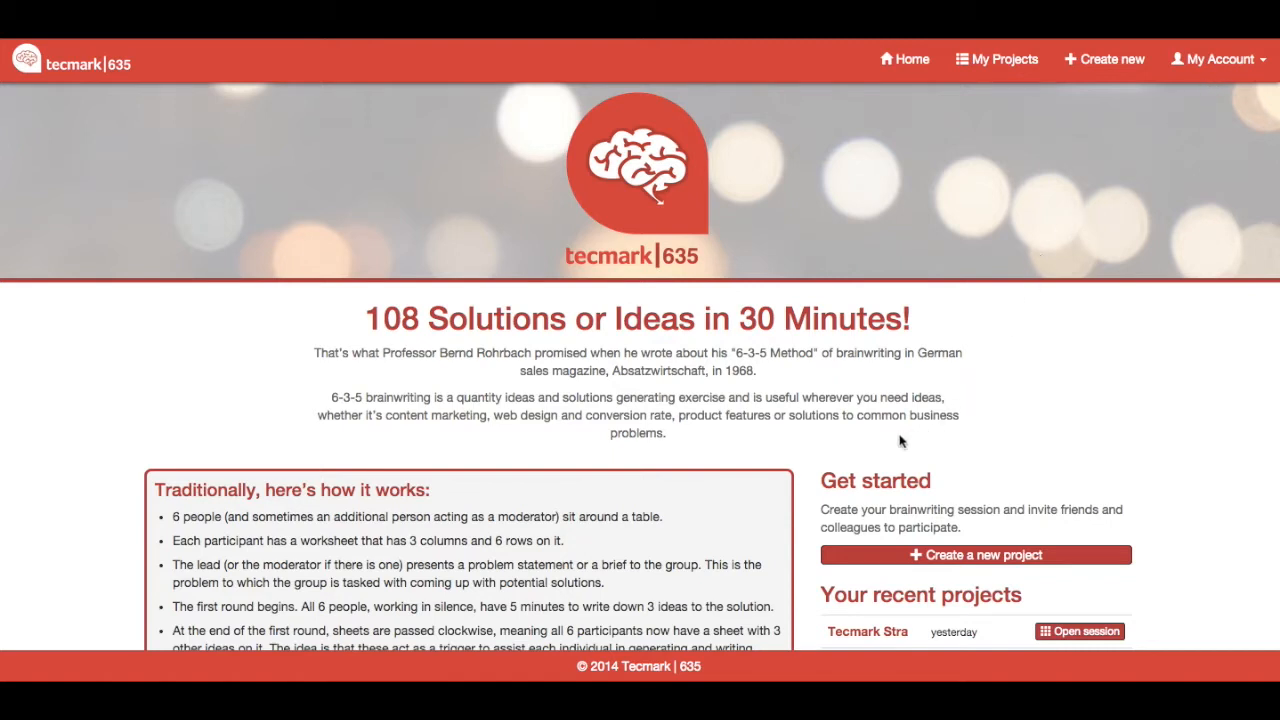
left_click(918, 564)
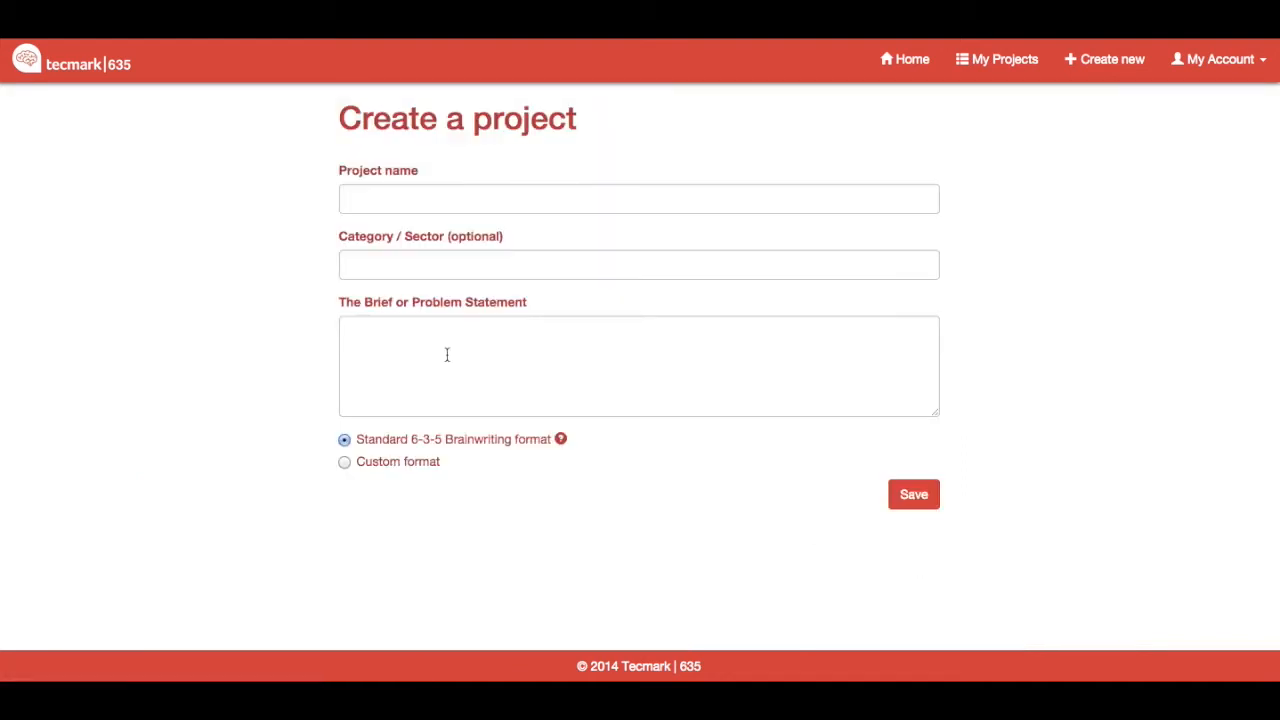
left_click(382, 208)
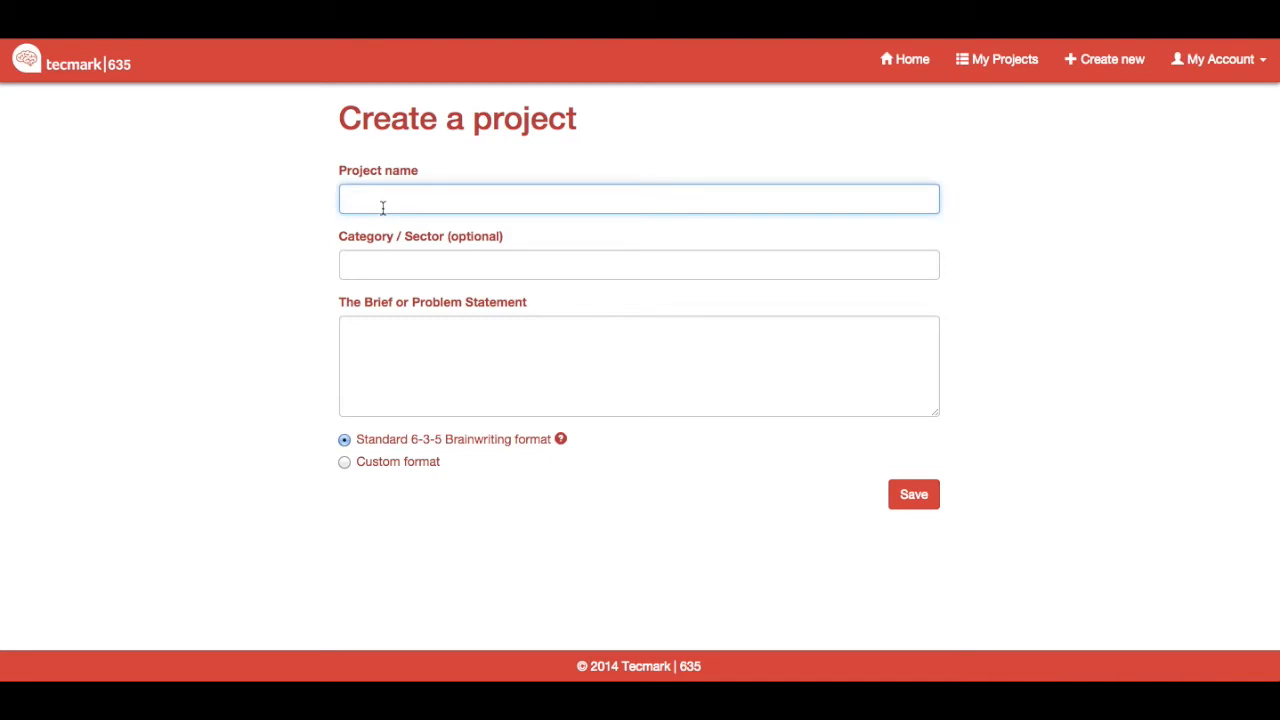
type("Cli")
key("Down")
key("Return")
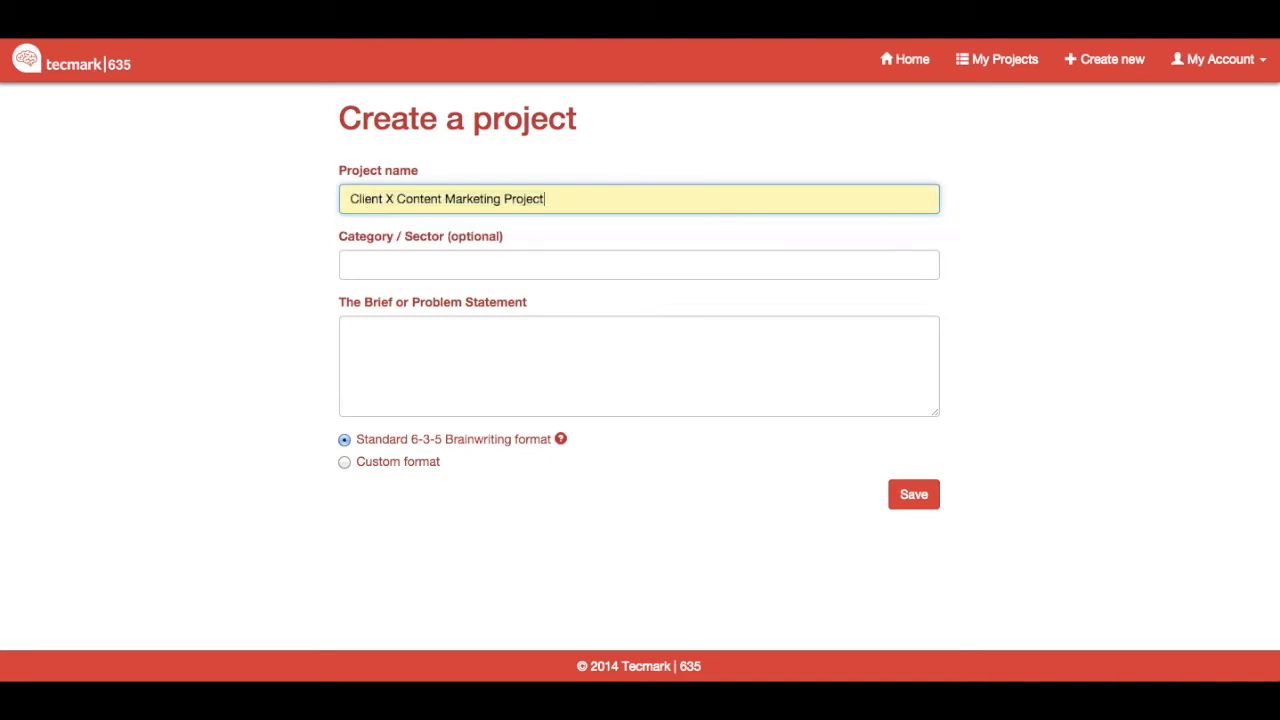
Step: Set the project's optional category to Content Projects
left_click(361, 259)
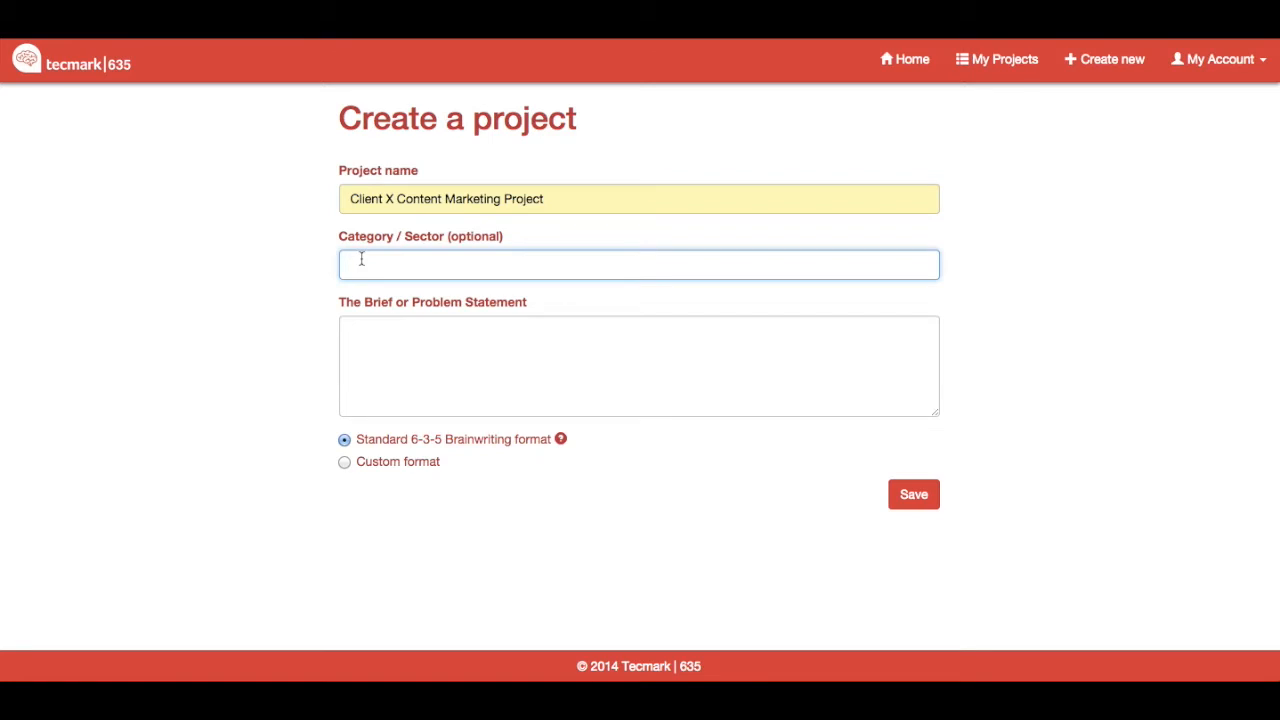
type("Cont")
key("Down")
key("Return")
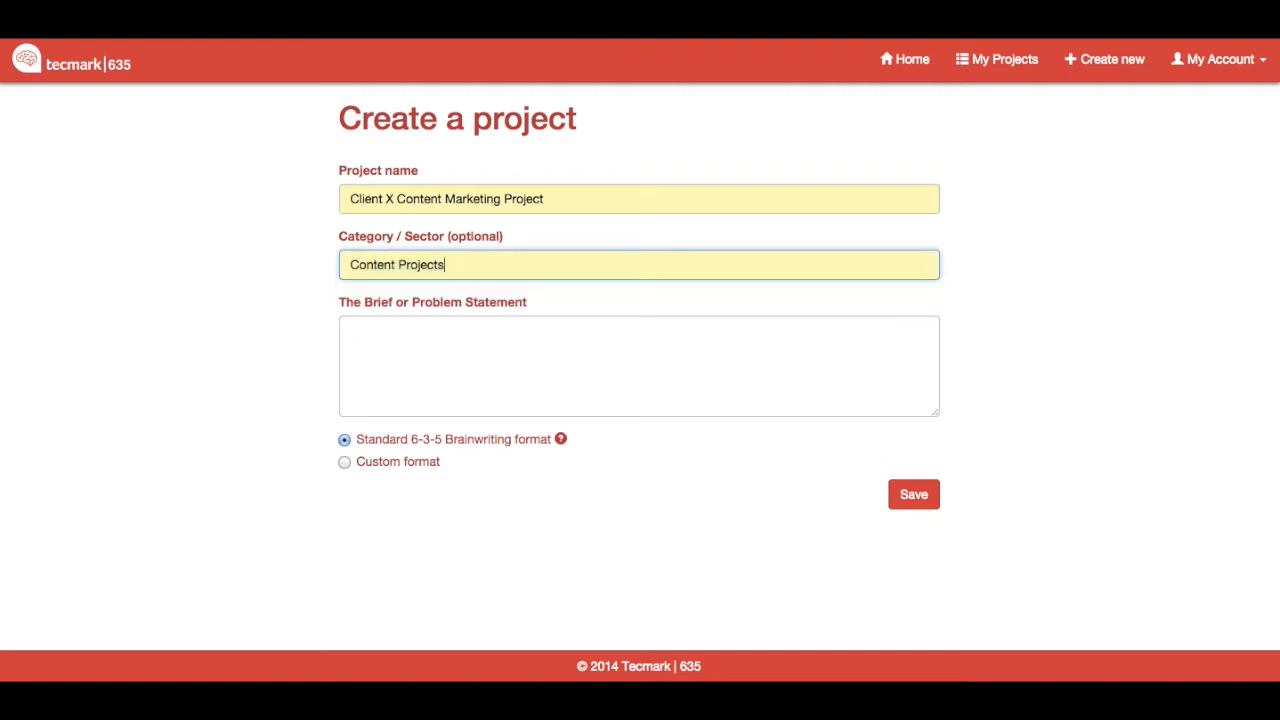
Step: Paste the brief asking for first-quarter content ideas that enhance Client X's brand and reach new customers
left_click(357, 325)
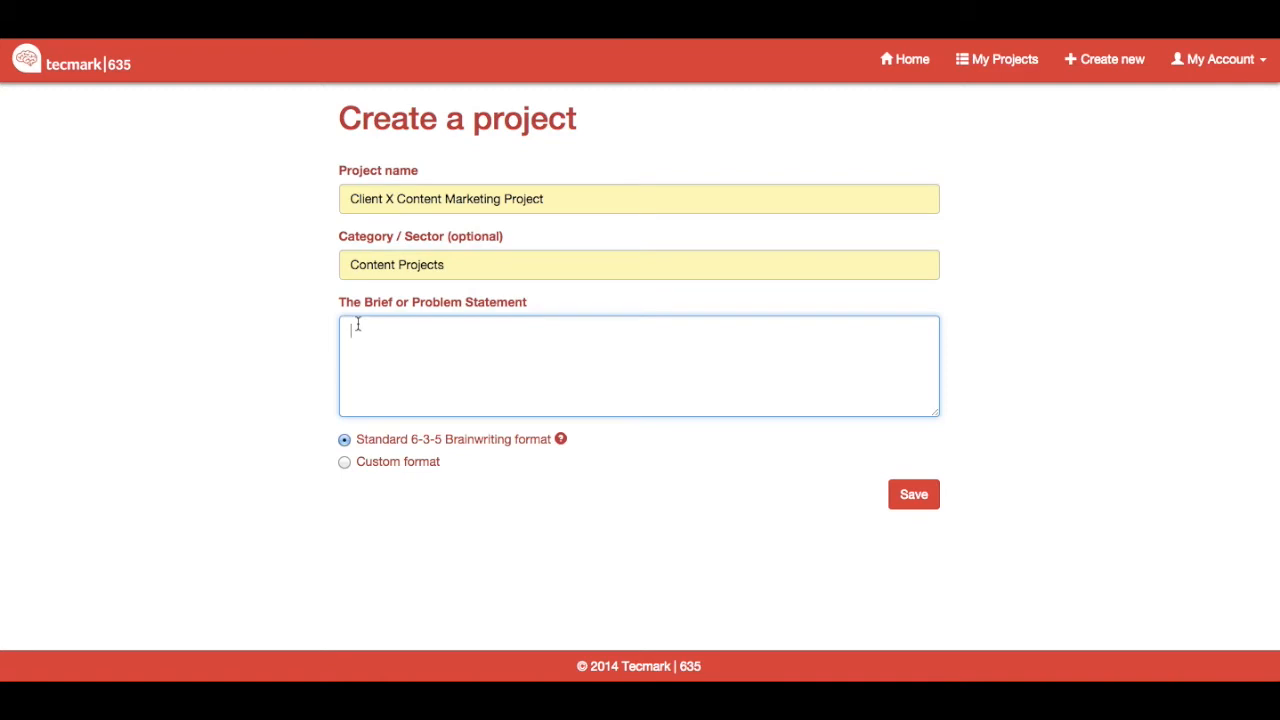
type("Client X wants to use content marketing to enhance their brand and reach new customers. We need content ideas for the first quarter of next year that will add value and generate positive sentiment. We have a meeting next week to discuss our initial ideas.")
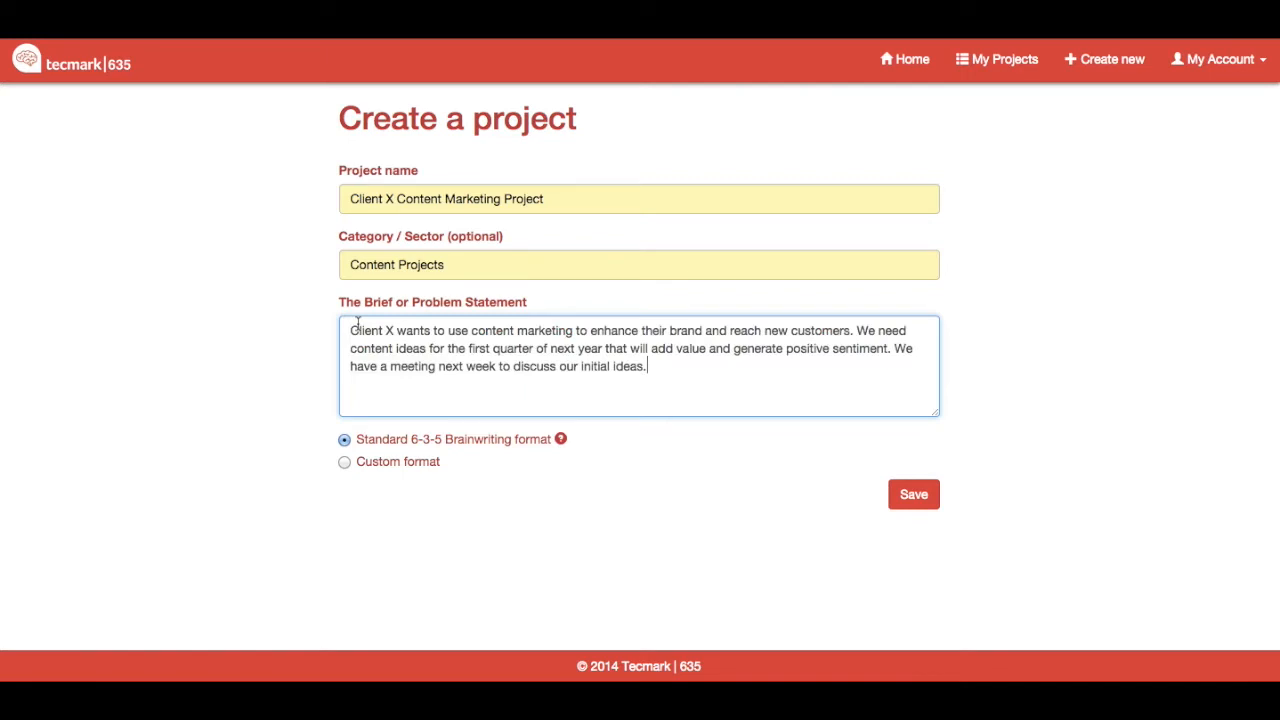
left_click(326, 348)
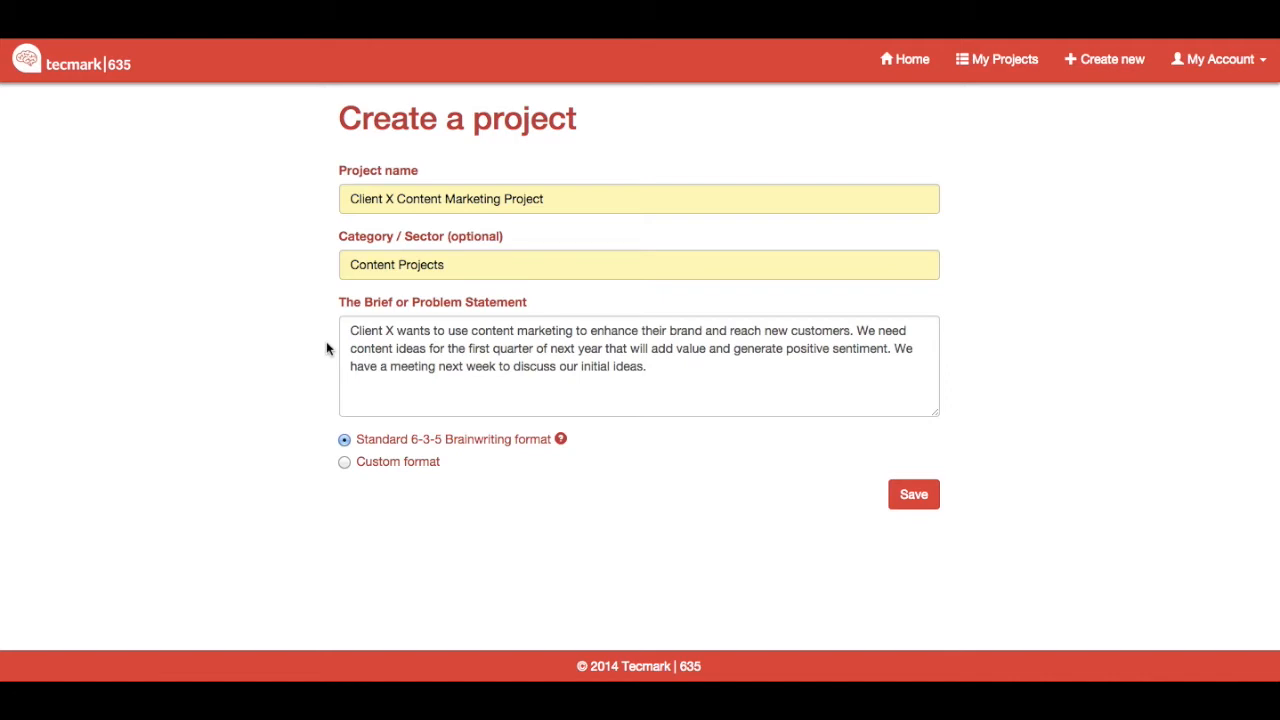
Step: Examine the custom format's options for round length, number of participants and number of rounds
left_click(344, 461)
scroll(306, 463, "down", 3)
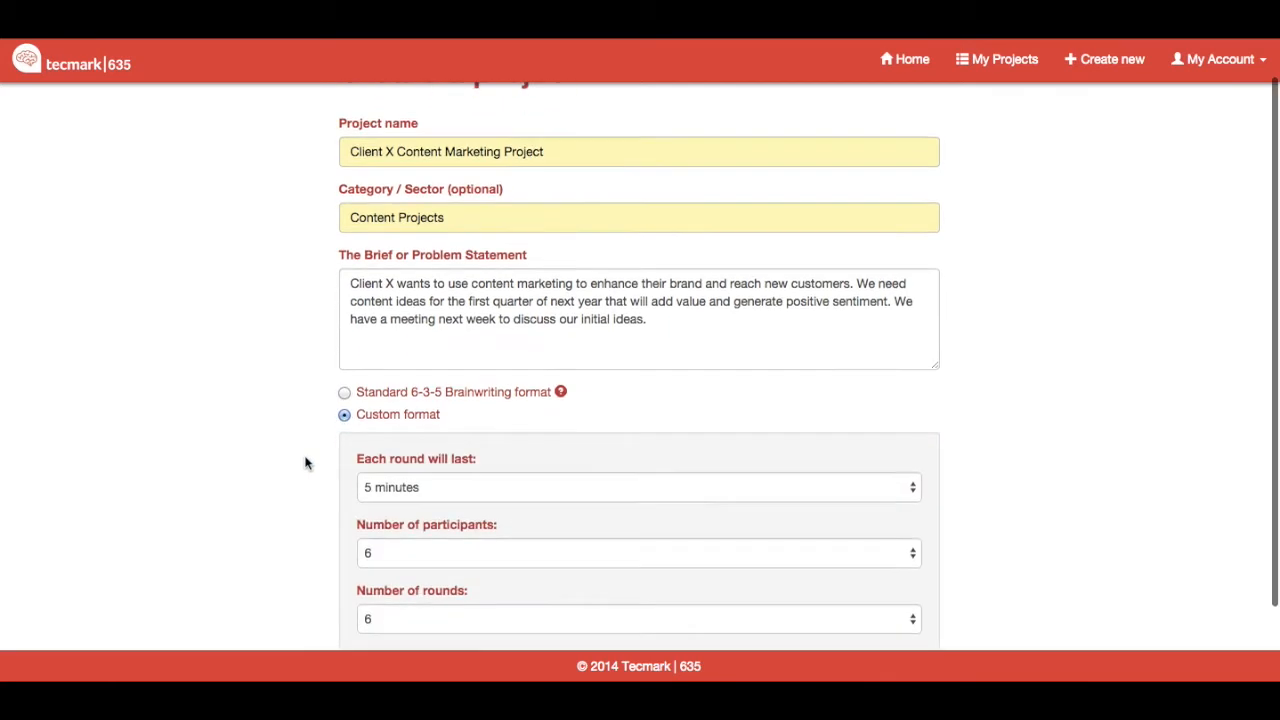
left_click(408, 402)
left_click(408, 402)
left_click(417, 466)
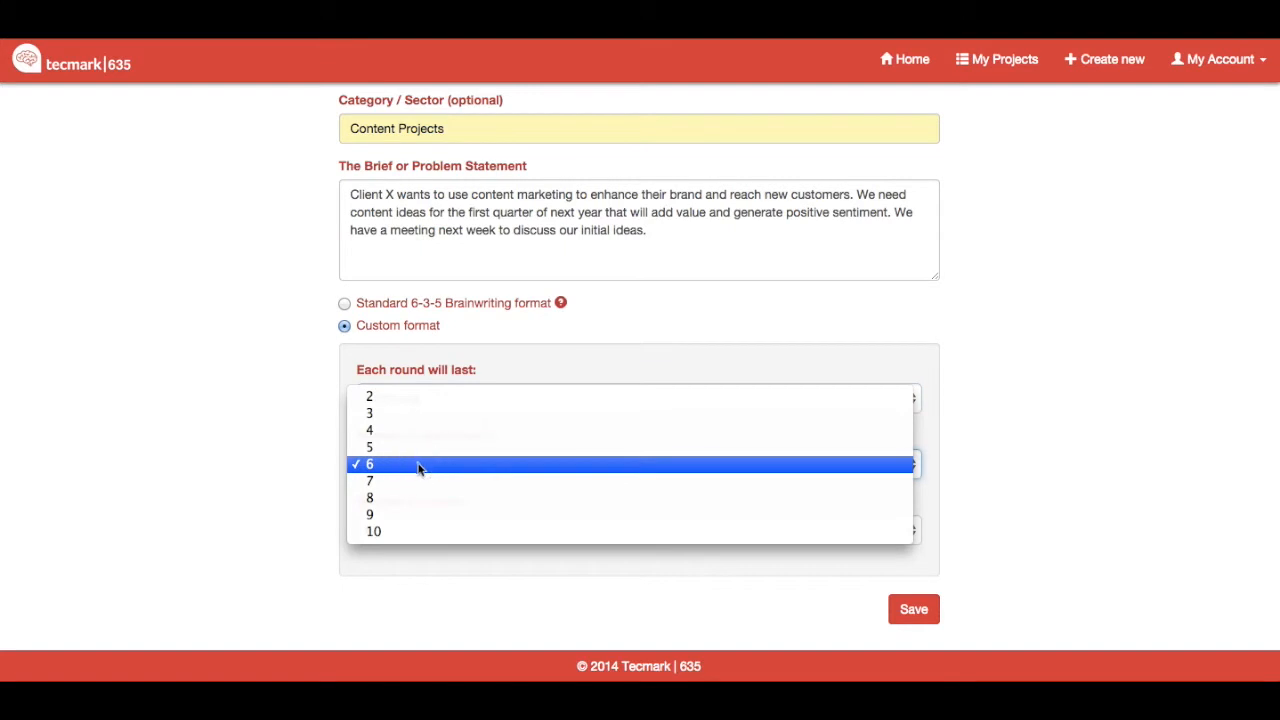
left_click(420, 465)
left_click(421, 520)
left_click(420, 528)
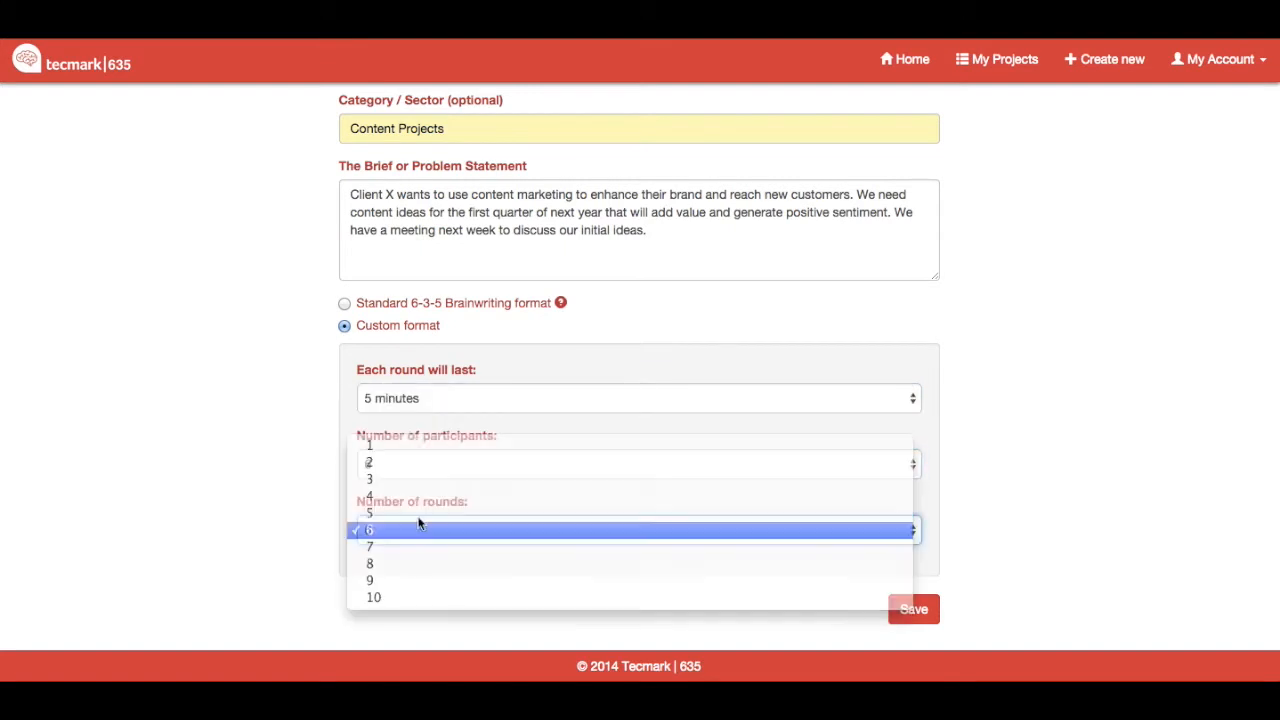
Step: Choose the standard 6-3-5 Brainwriting format and save the project
left_click(344, 303)
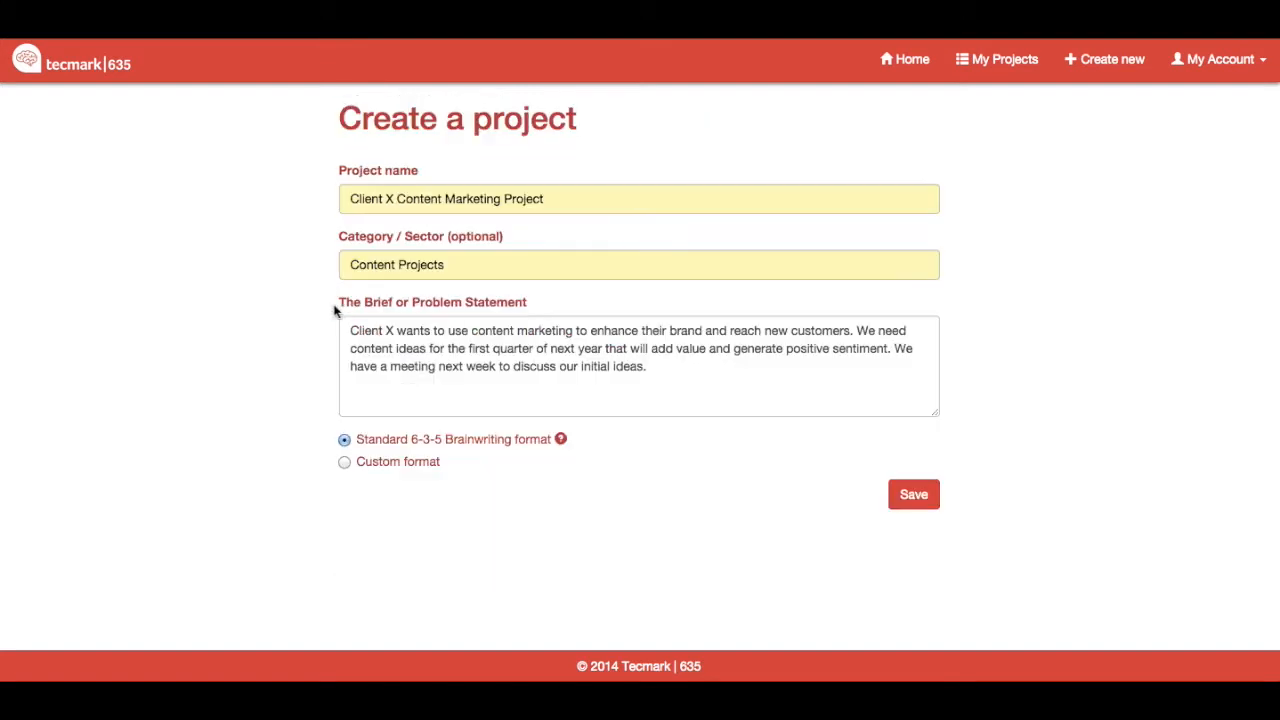
left_click(929, 497)
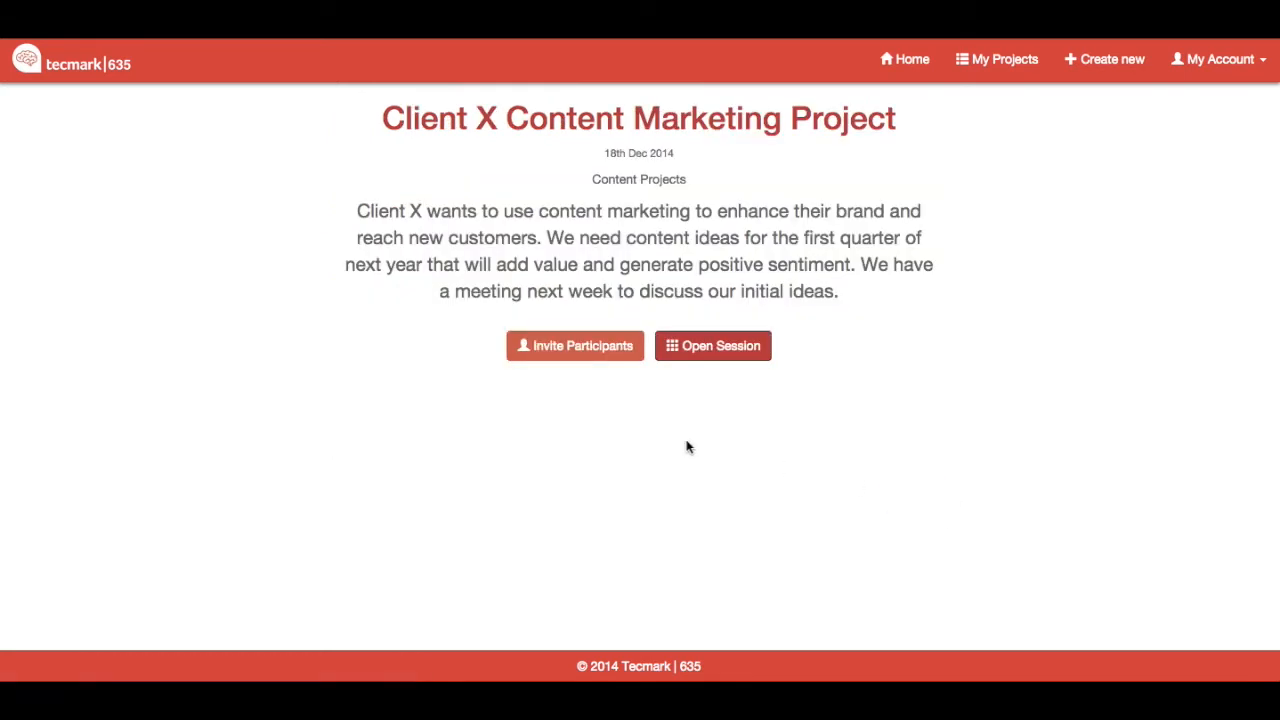
Step: Open the project's participant invitation and add the first five recent participants' email addresses
left_click(594, 359)
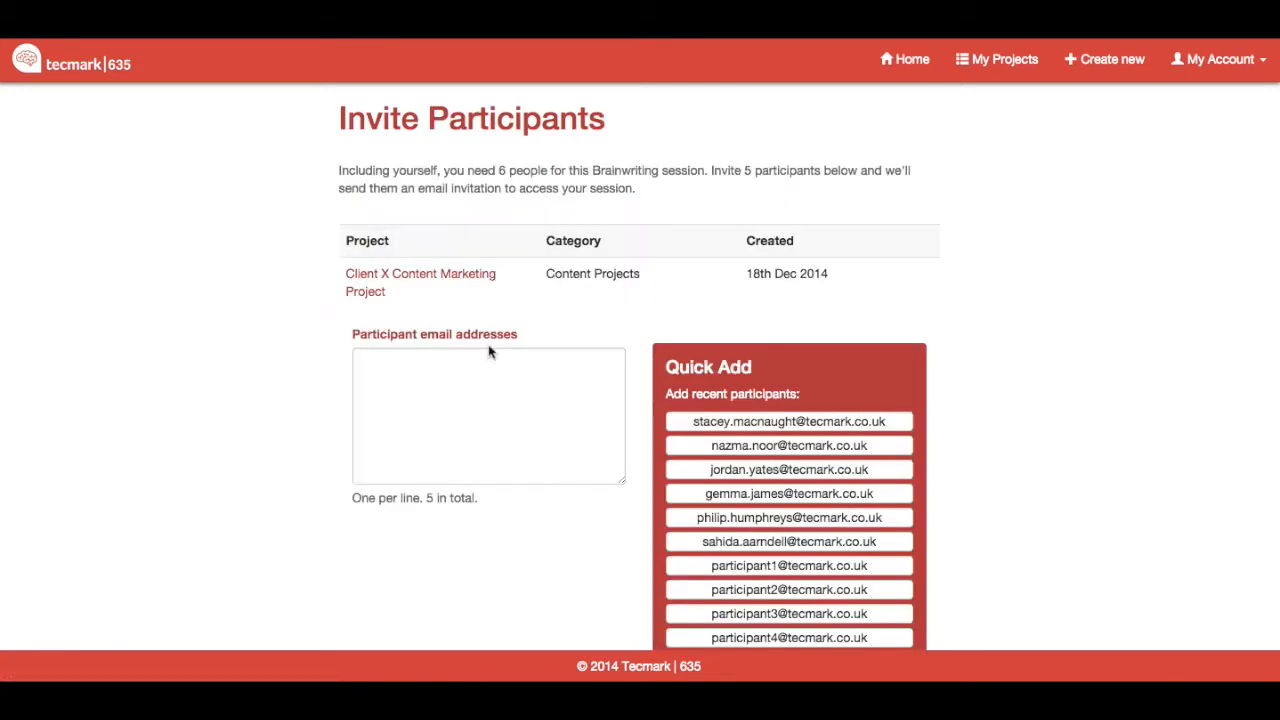
scroll(283, 359, "down", 2)
scroll(282, 359, "down", 1)
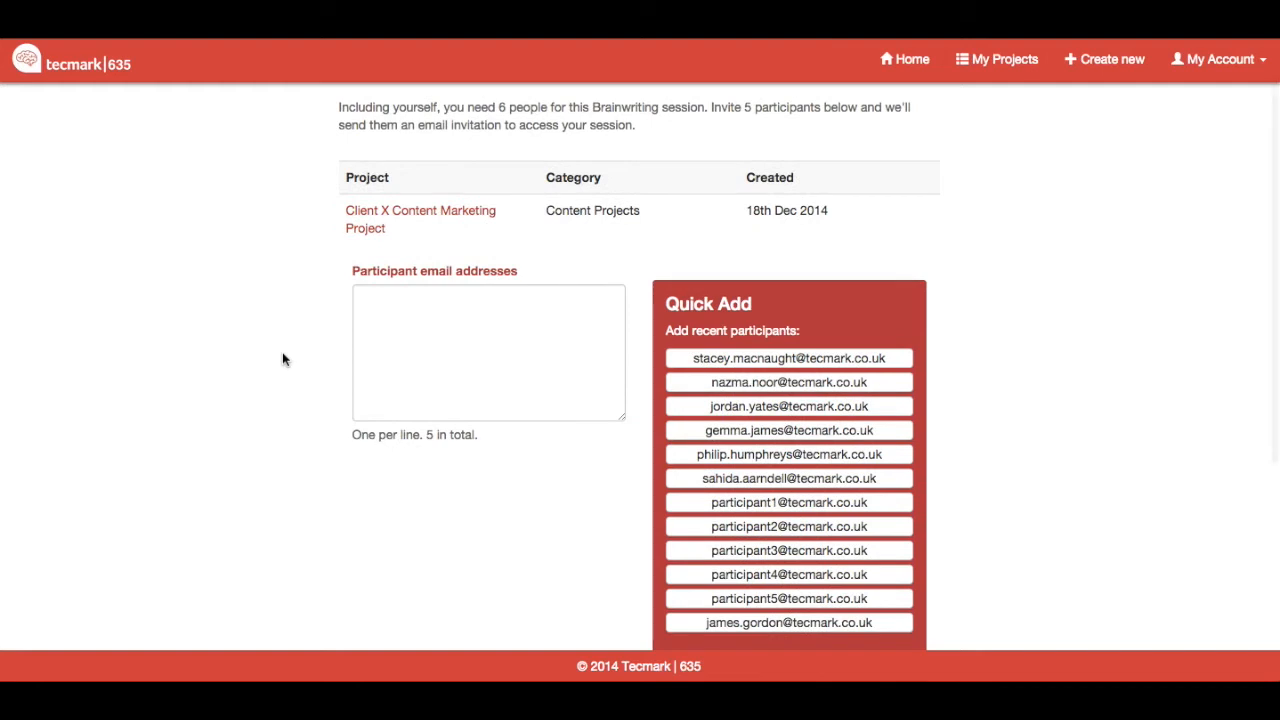
left_click(707, 366)
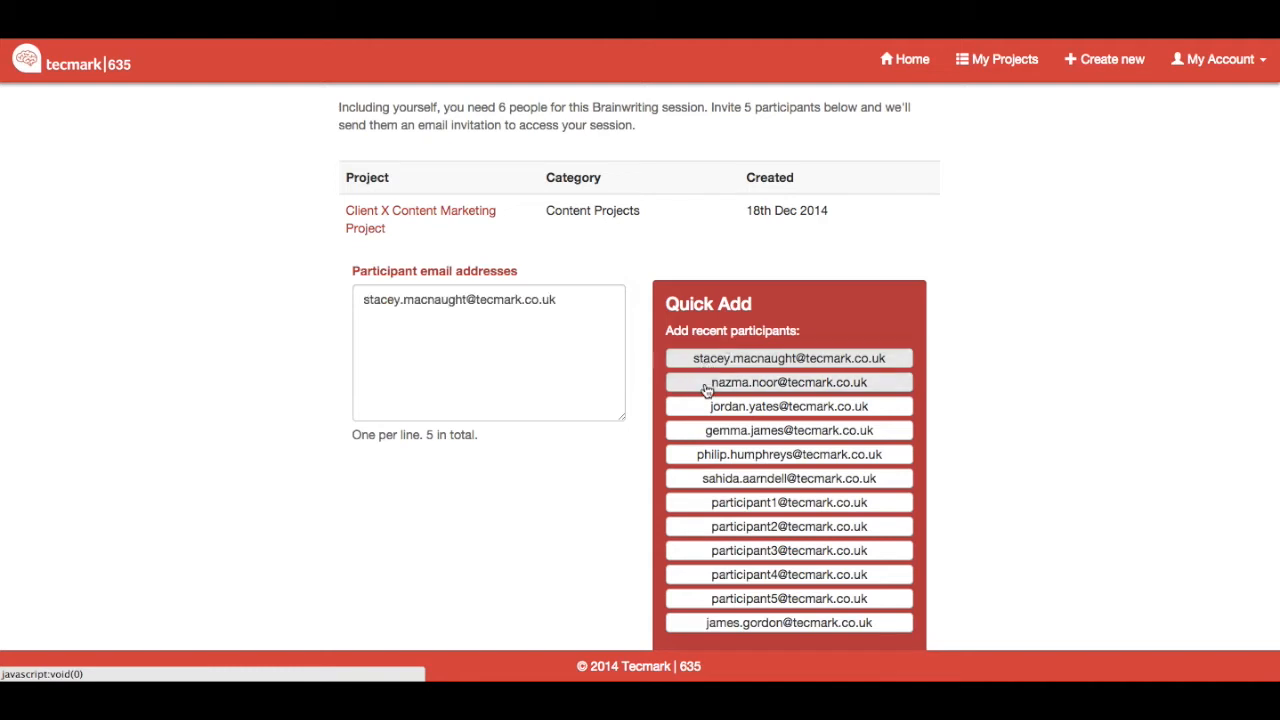
left_click(707, 388)
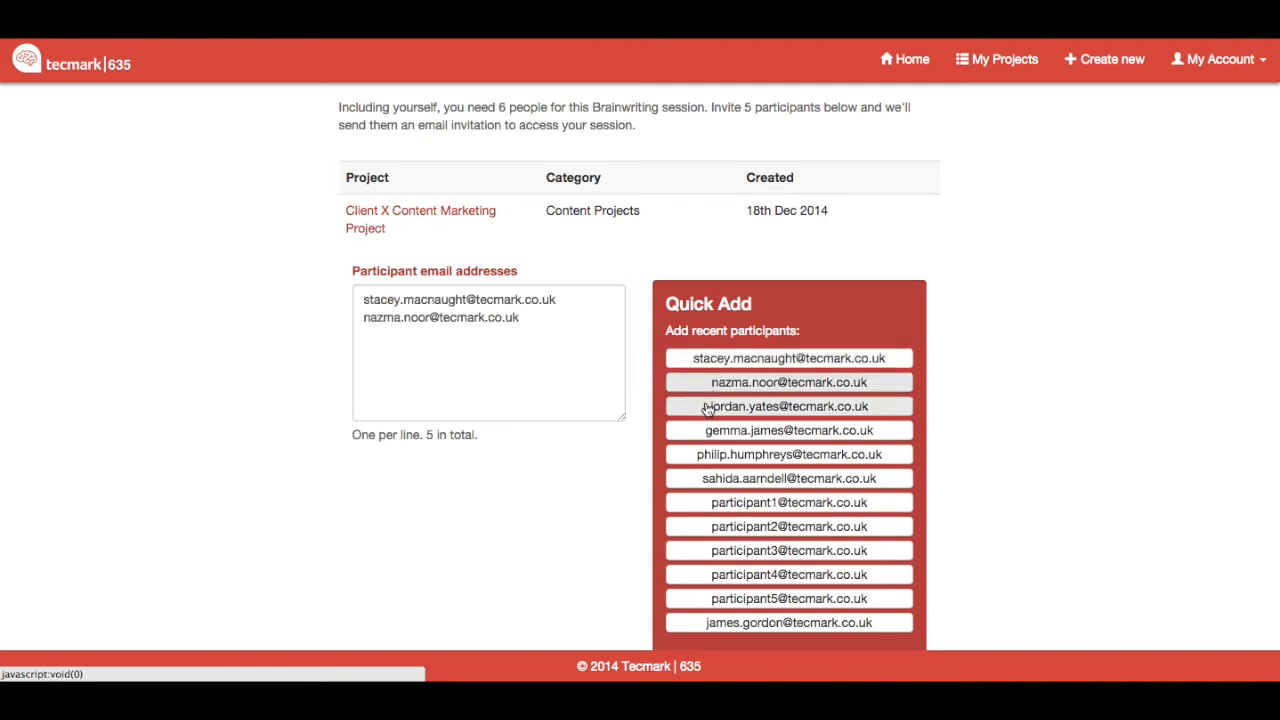
left_click(707, 408)
left_click(707, 430)
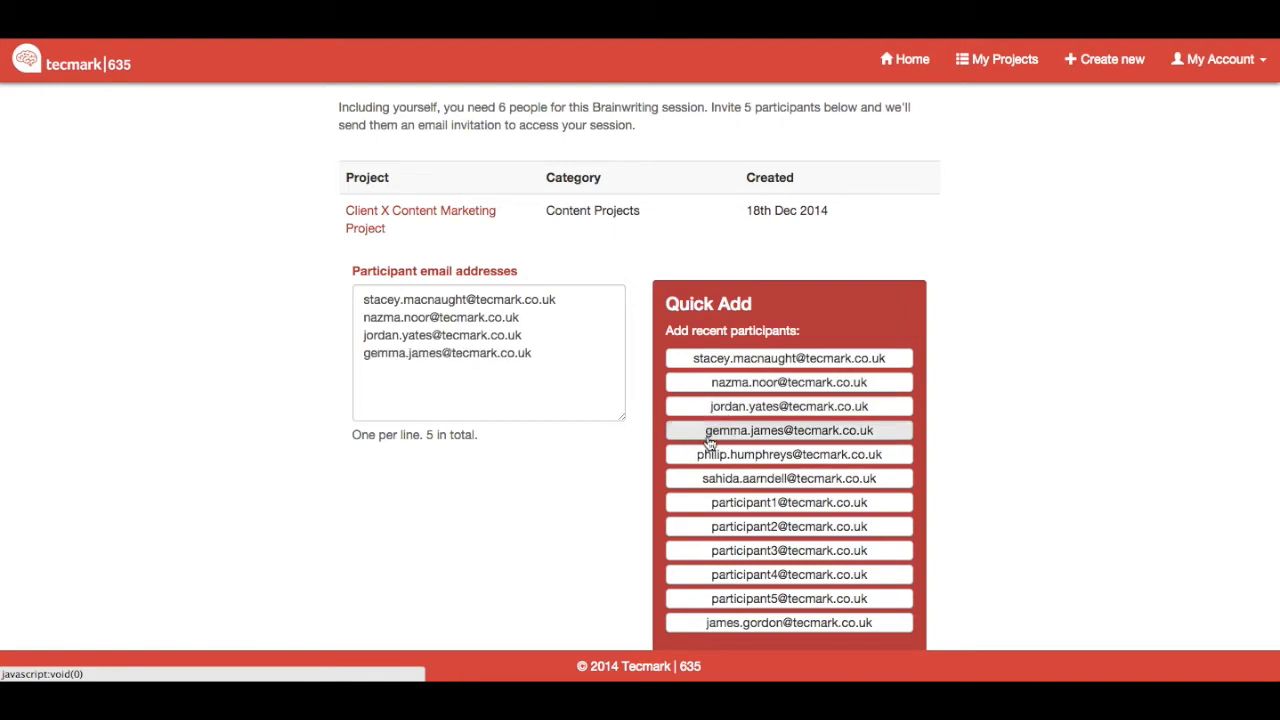
left_click(711, 458)
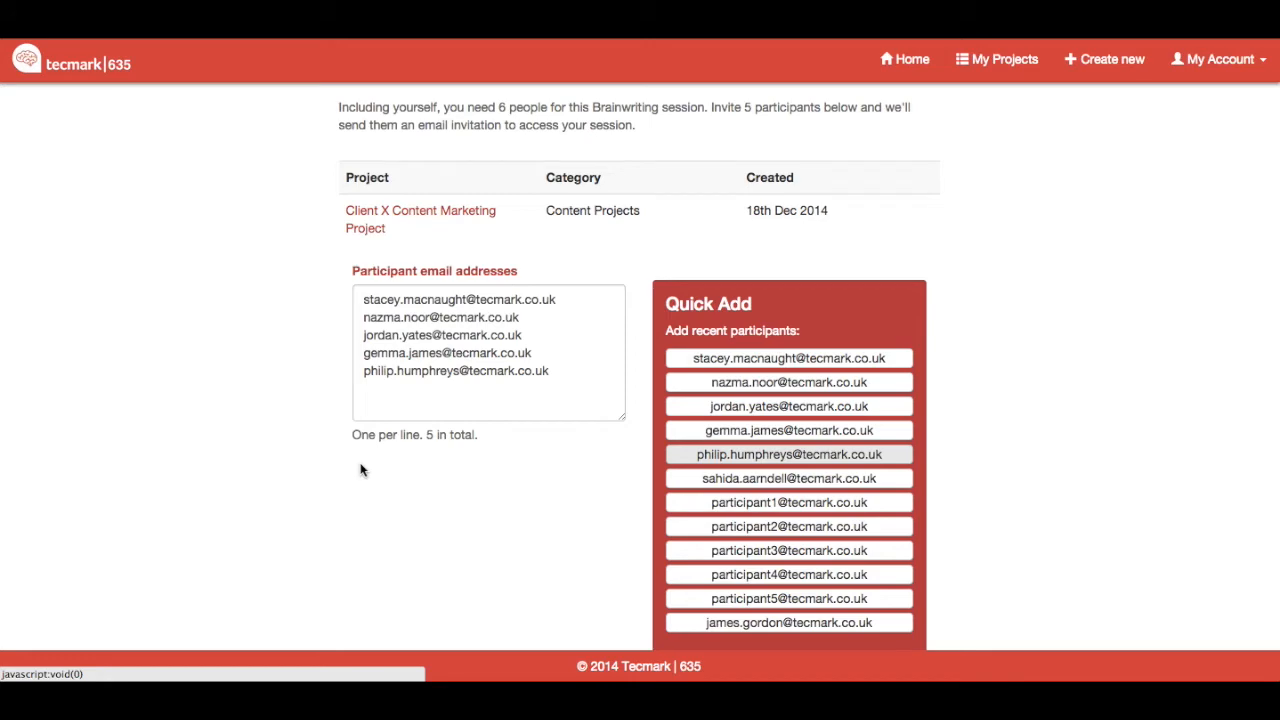
Step: Review the email invite template and send the invitation to the participants
scroll(362, 470, "down", 5)
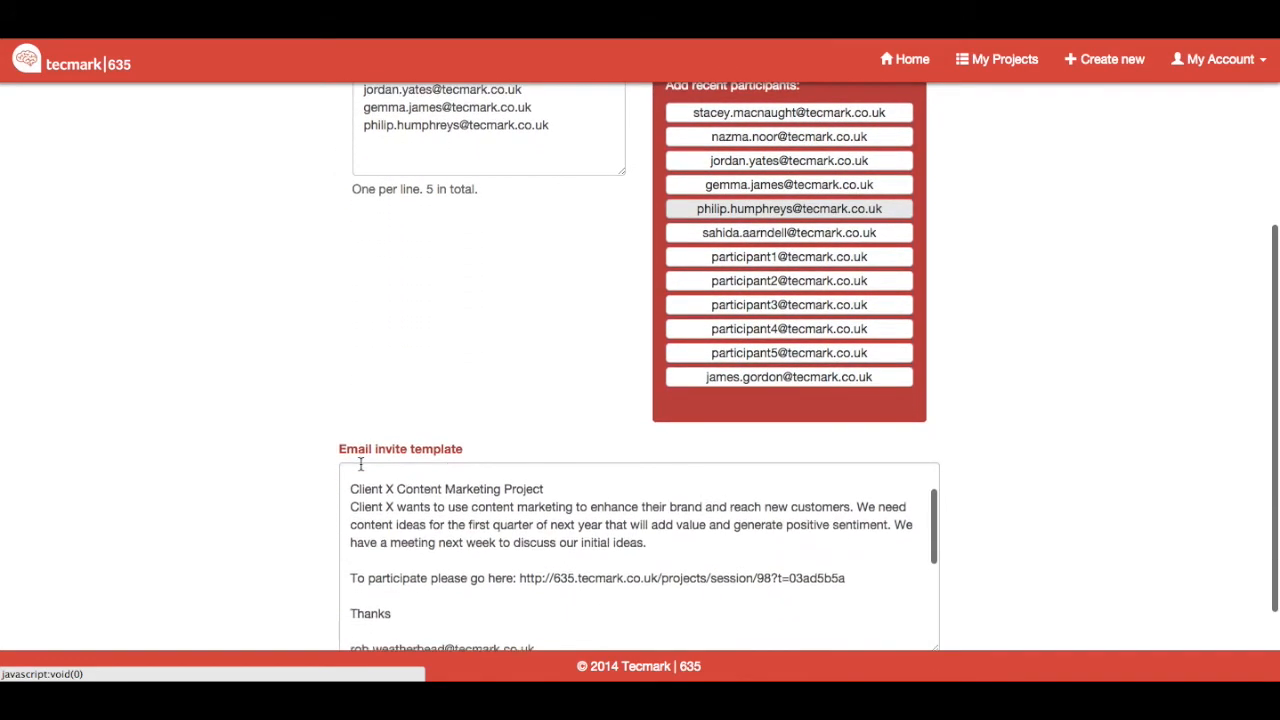
scroll(361, 464, "down", 1)
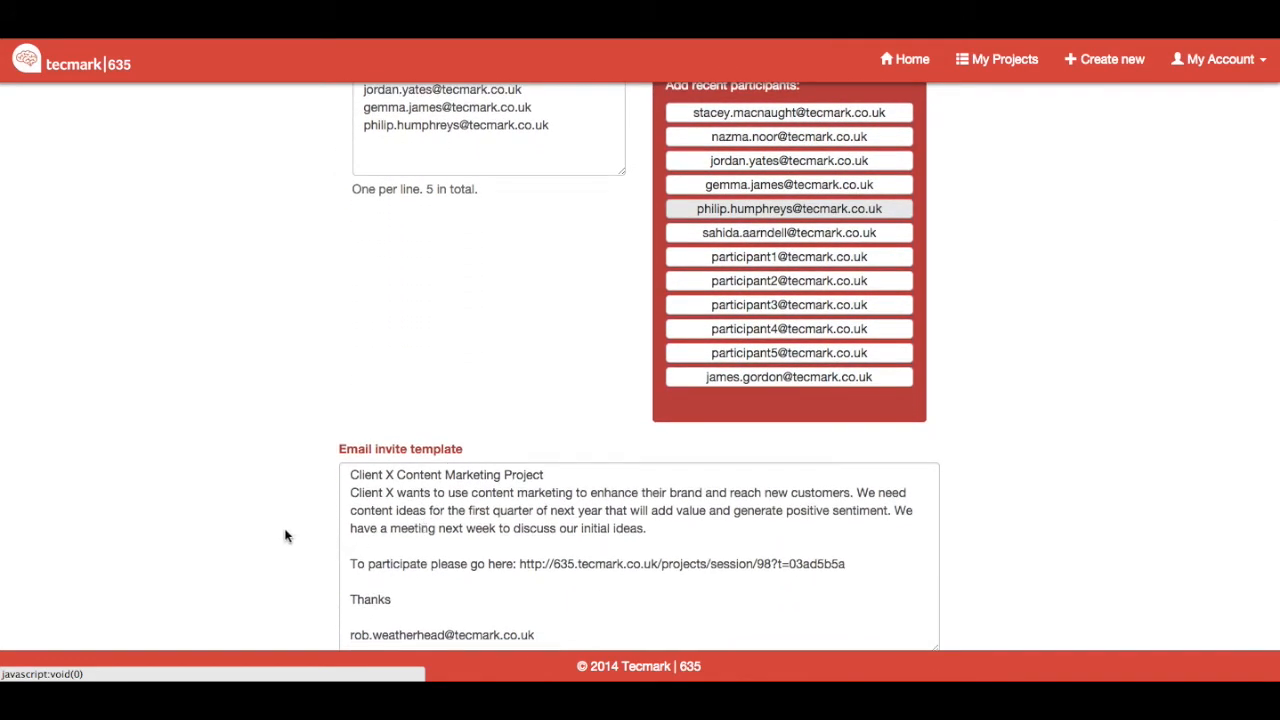
scroll(285, 530, "down", 3)
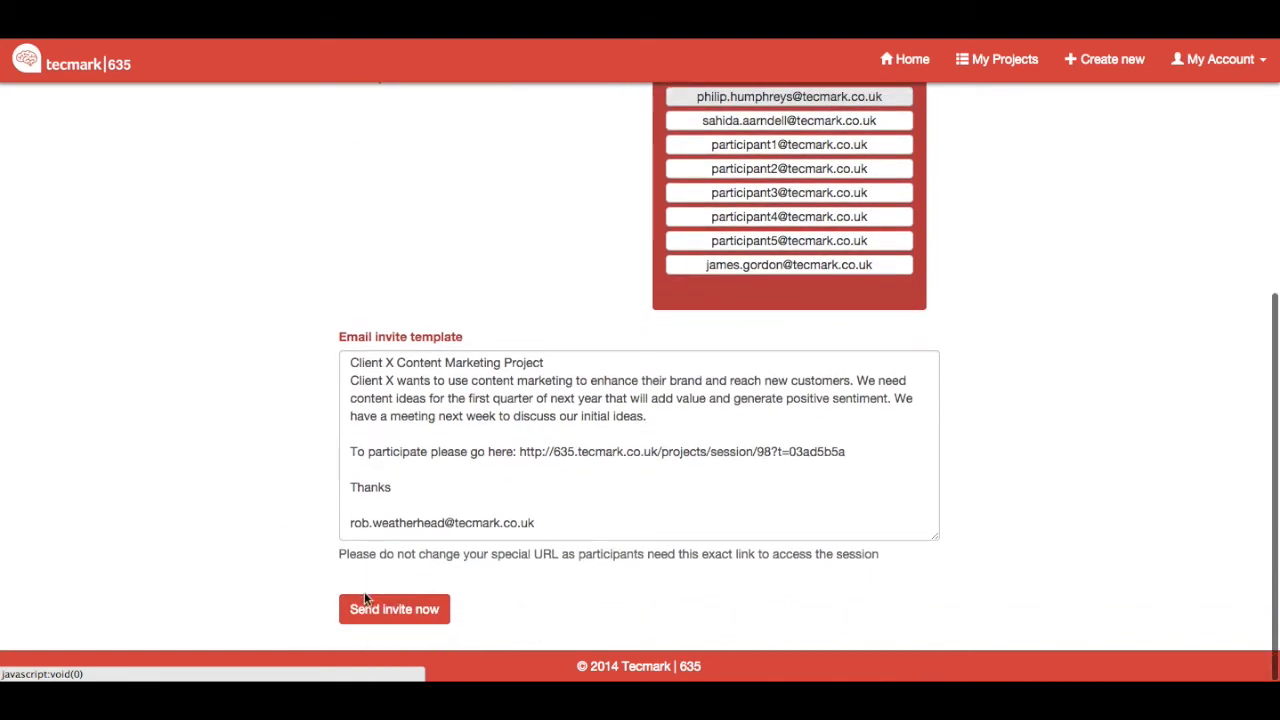
left_click(377, 615)
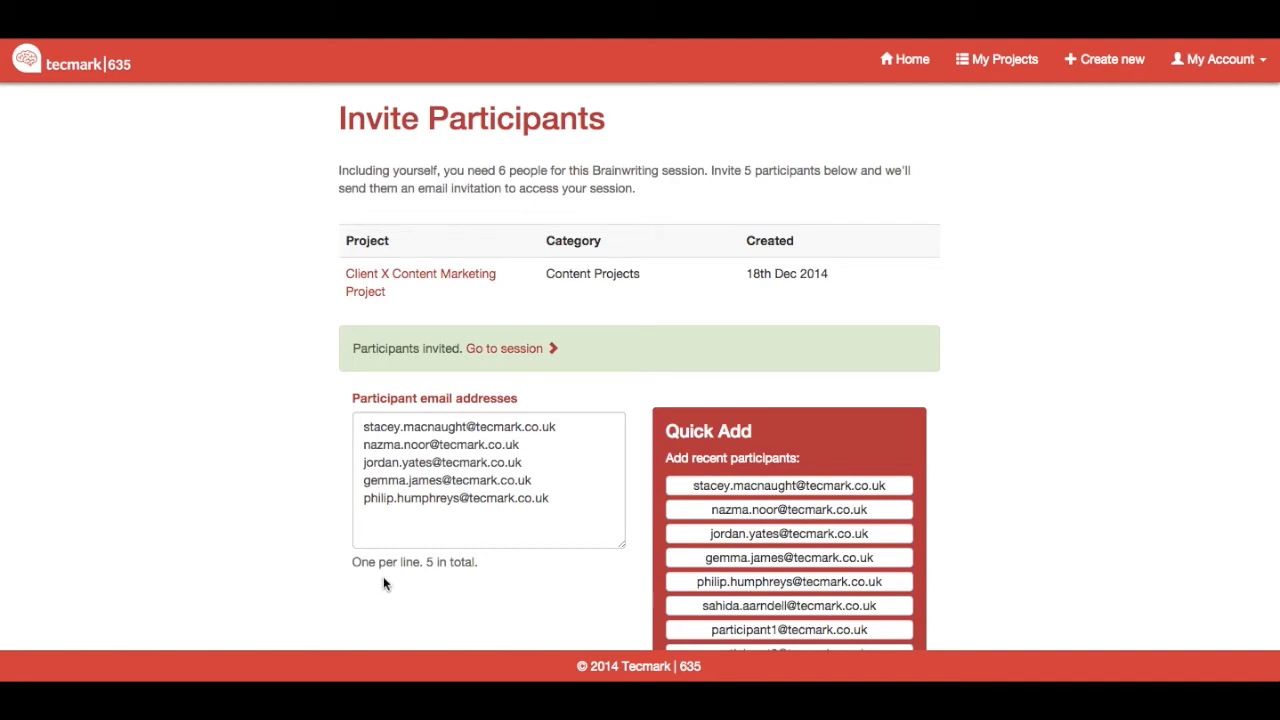
Step: Enter the brainwriting session and confirm that the brief has been read and understood
left_click(507, 349)
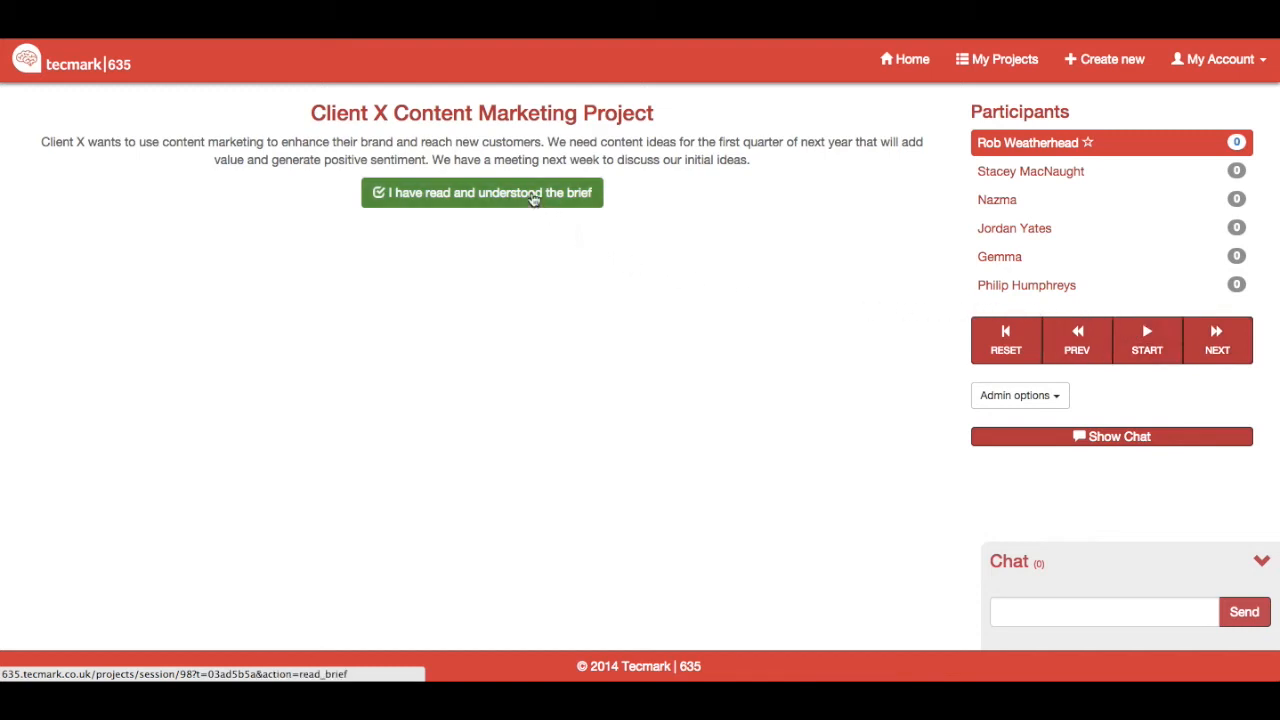
left_click(533, 196)
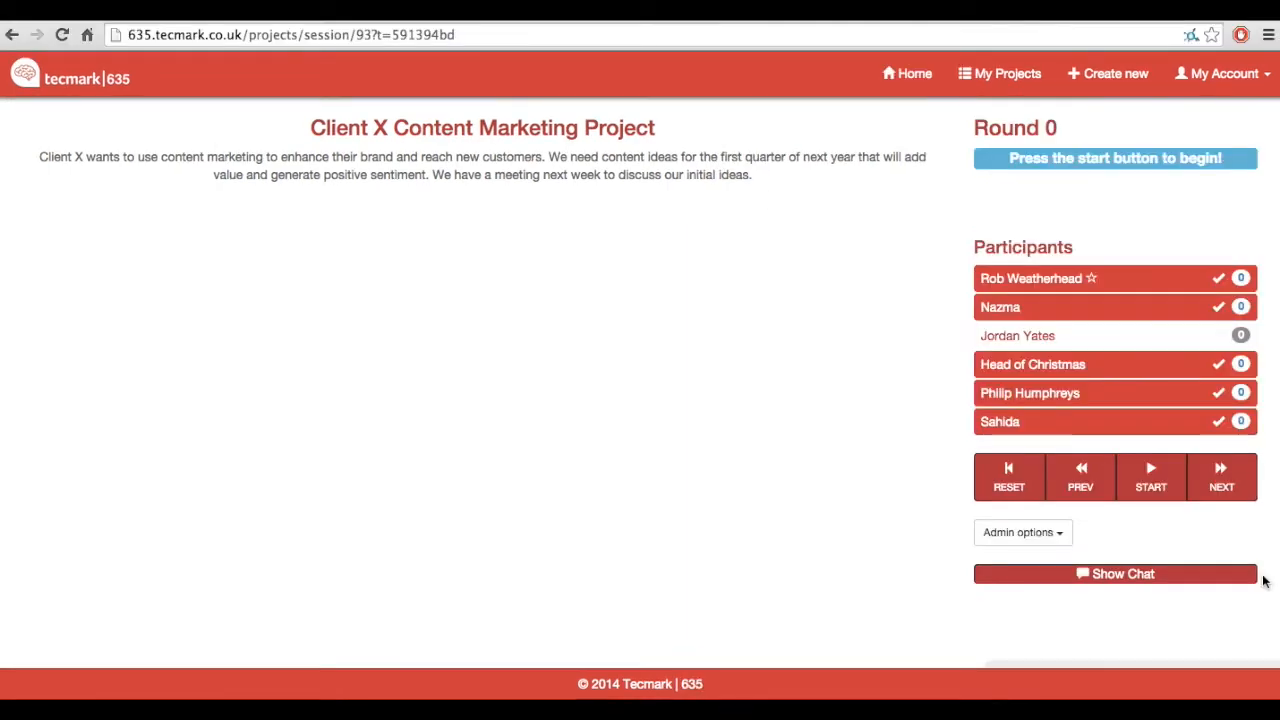
Step: Show the session chat and send the message "Hello Everyone, no swearing please!"
left_click(1234, 575)
left_click(1168, 626)
type("Hello Every")
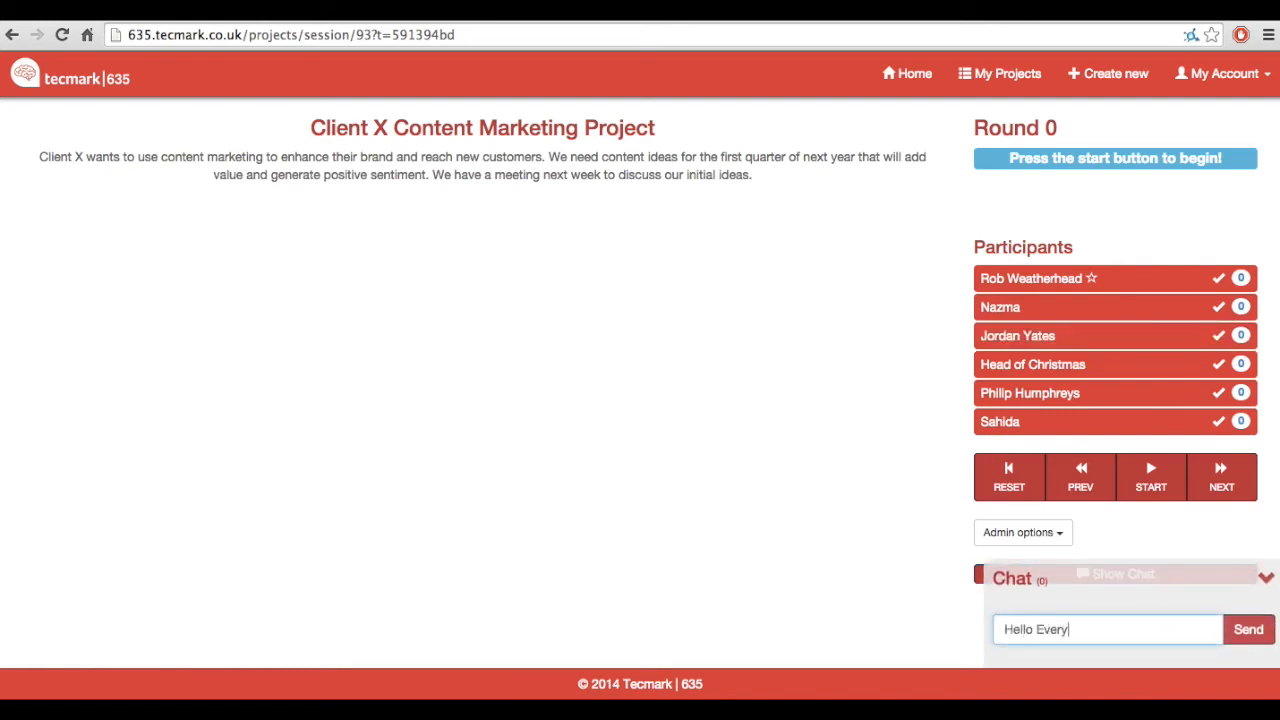
type("one, no swearing please!")
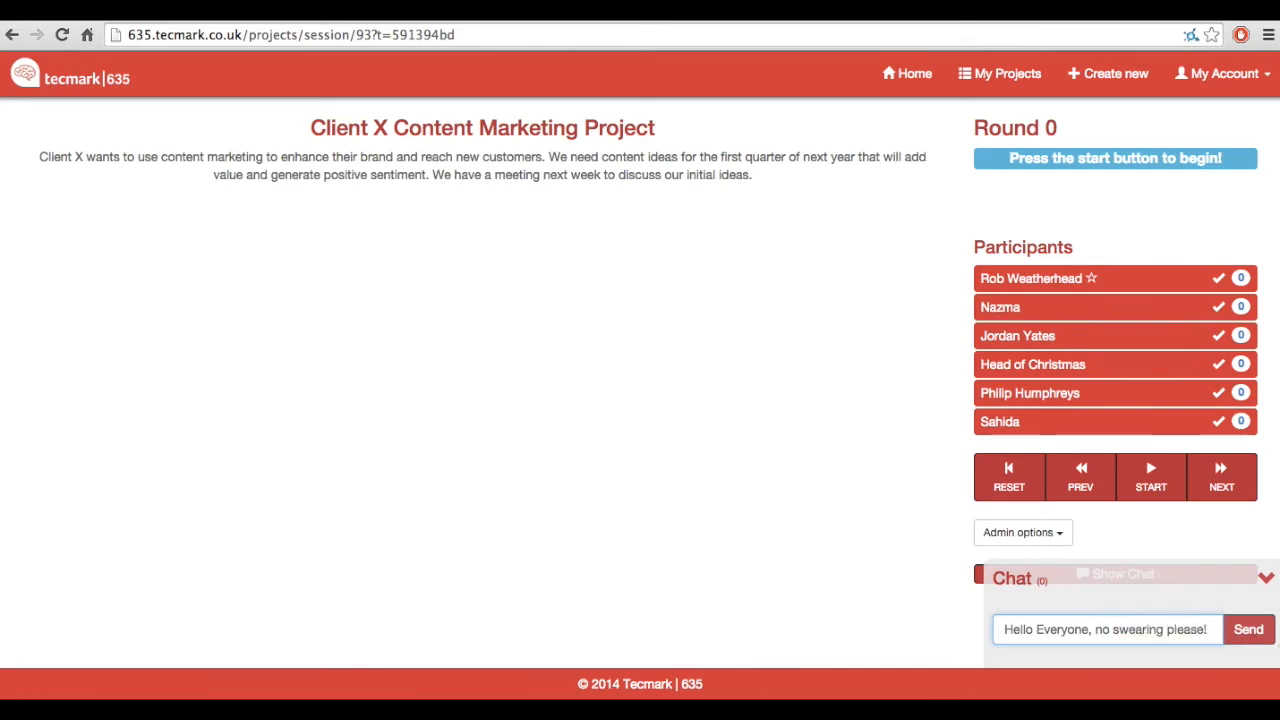
left_click(1240, 628)
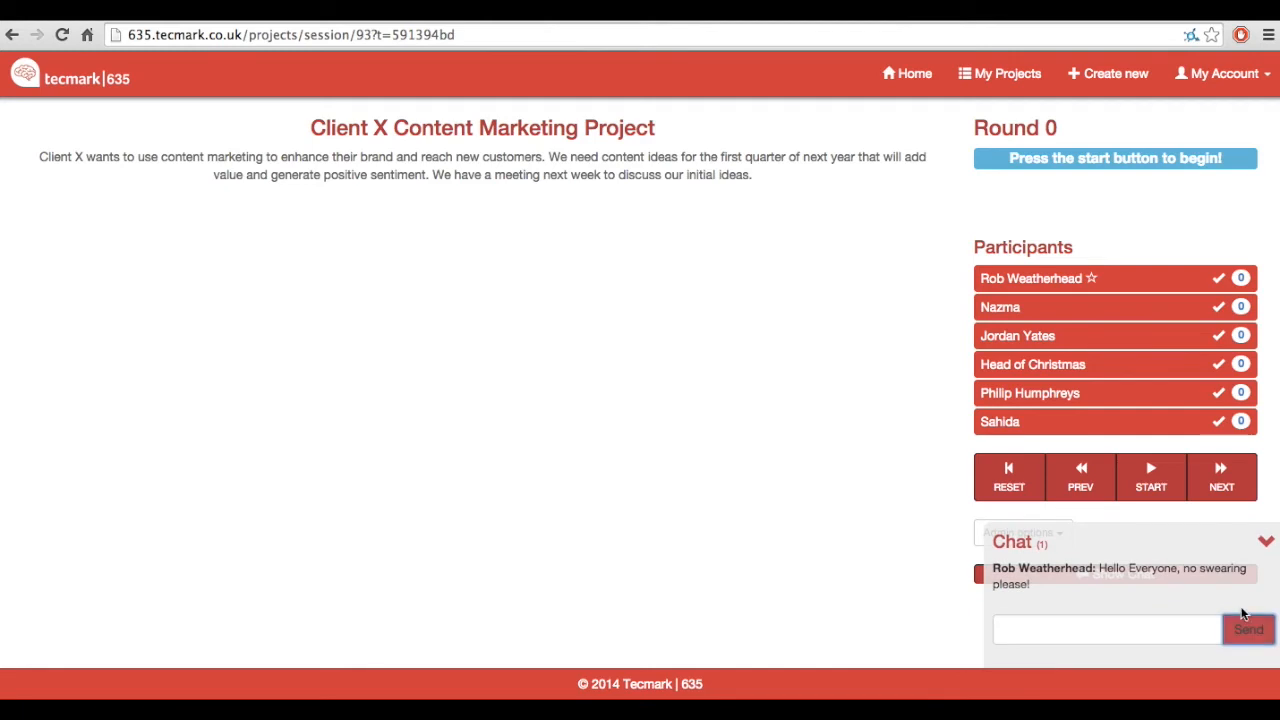
Step: Send a second chat message reading "please say hello!"
left_click(1184, 625)
type("please say hell")
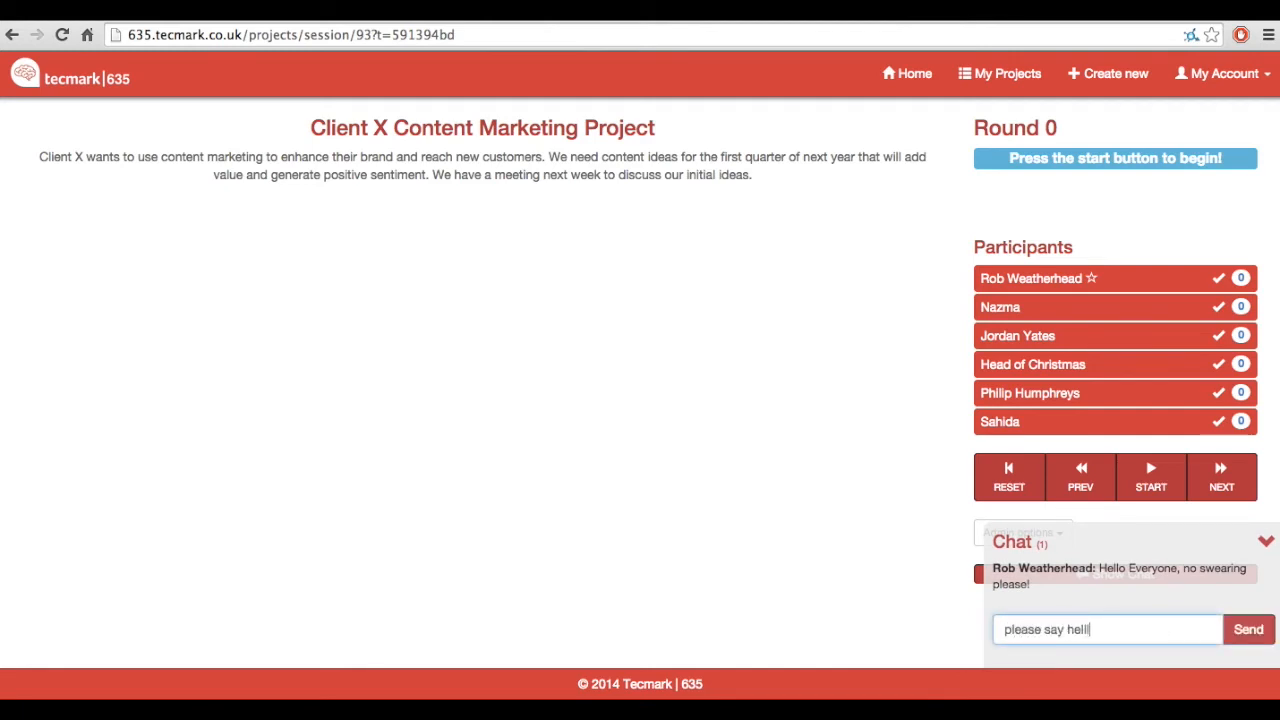
type("o!")
left_click(1250, 632)
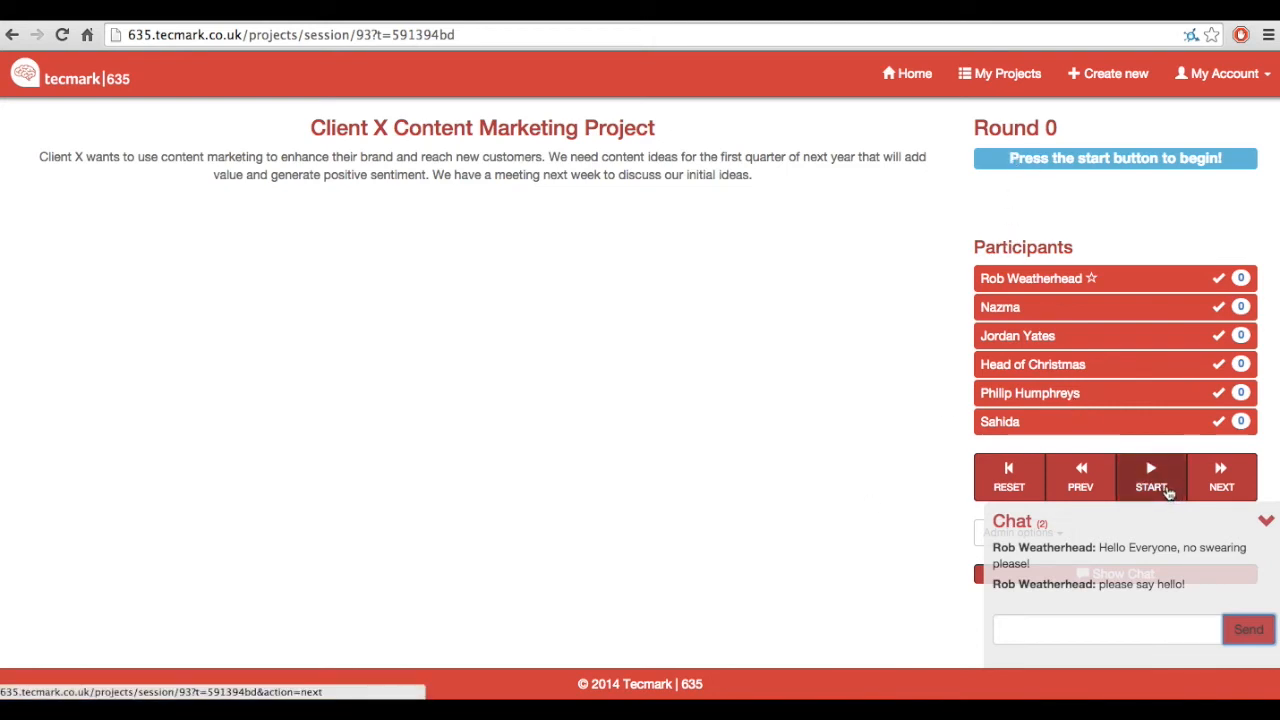
Step: Start round 1 and fill in the three ideas with the participant's first name plus "idea 1", "idea 2" and "idea 3"
left_click(1168, 492)
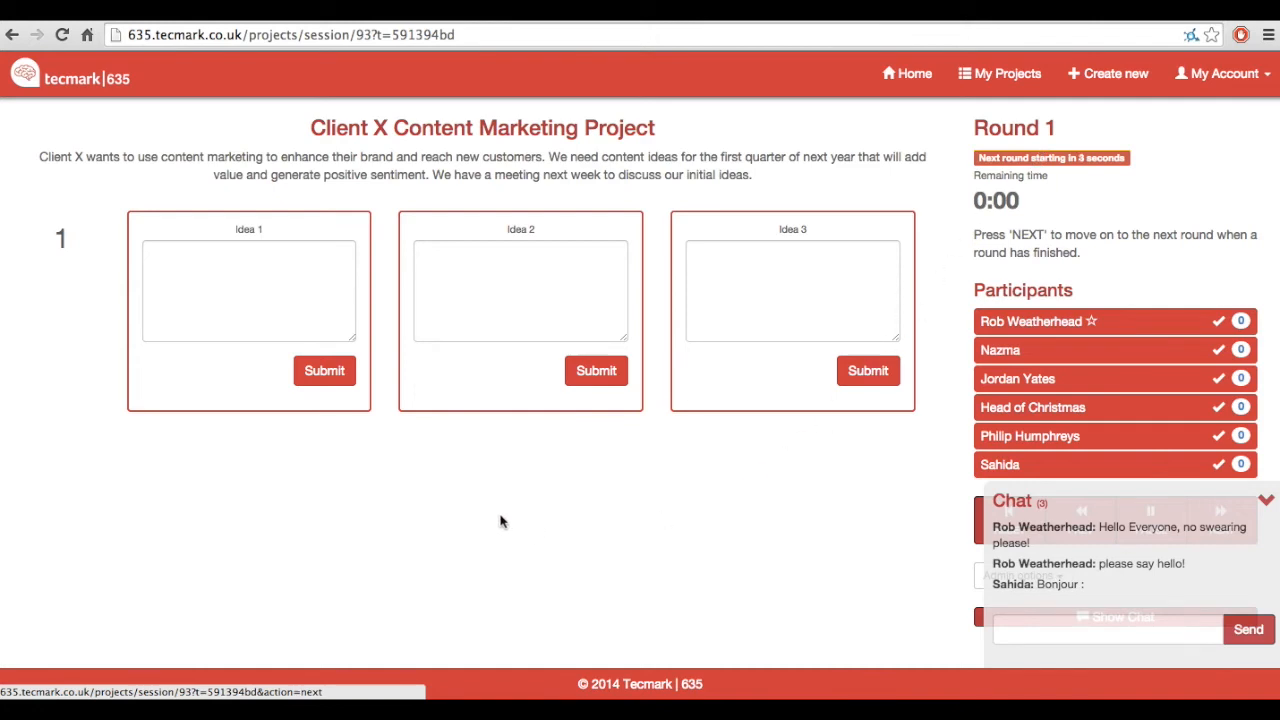
left_click(226, 282)
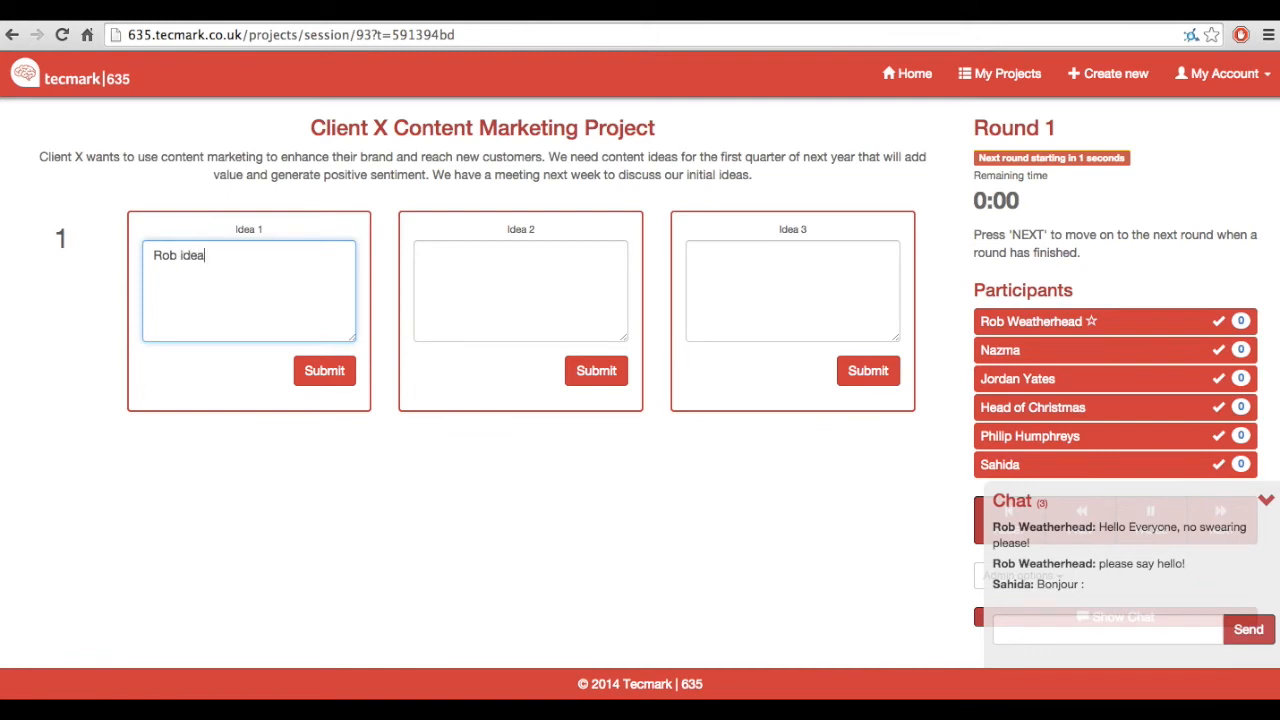
type("Rob idea 1")
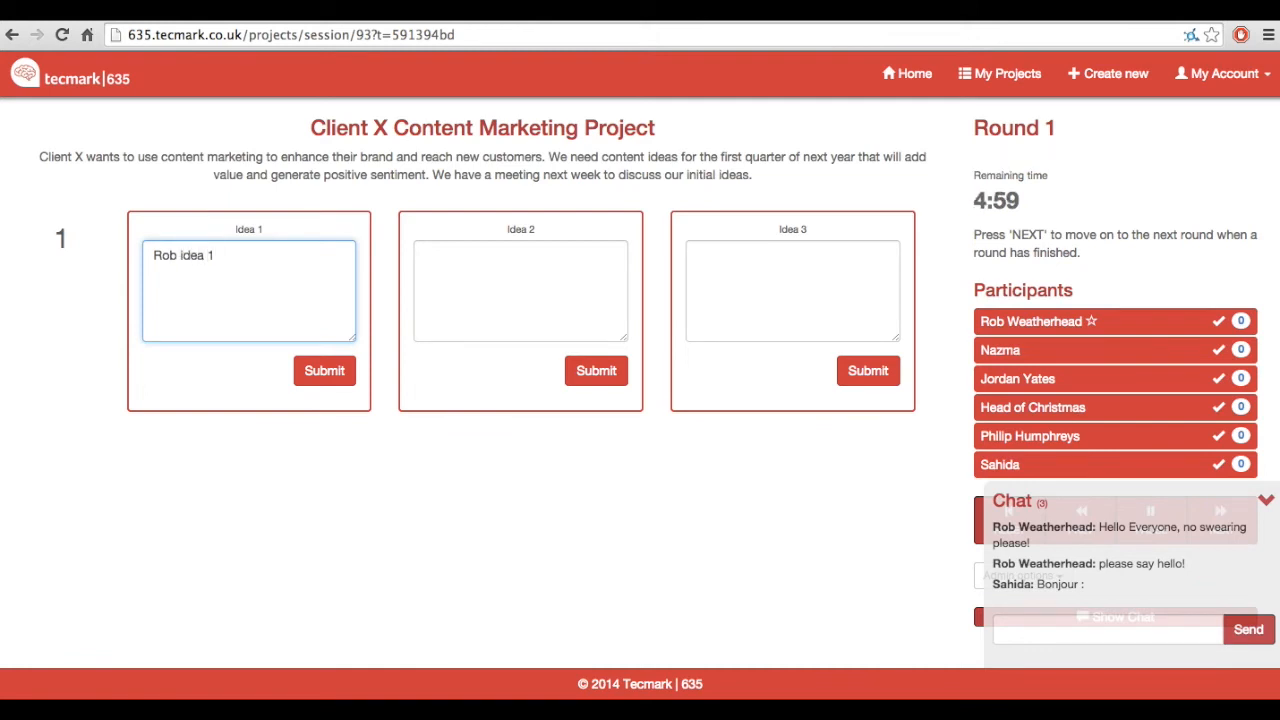
left_click(435, 283)
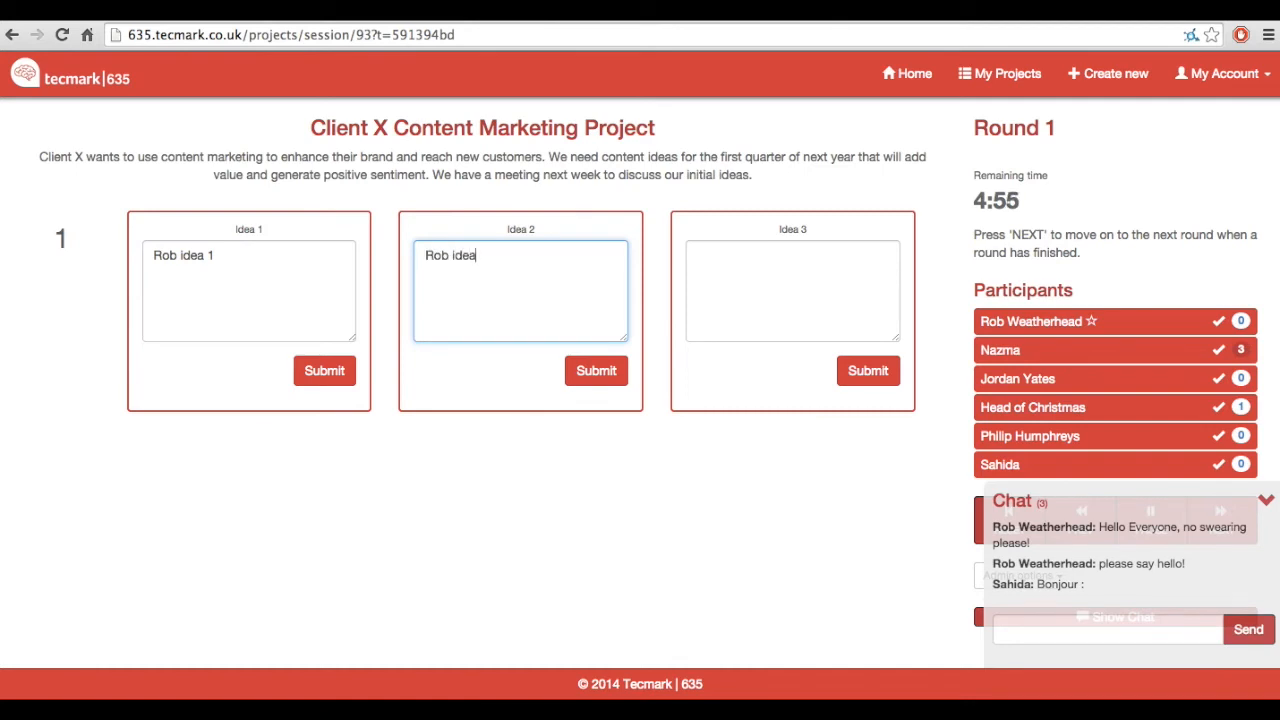
left_click(766, 292)
type("Rob idea 3")
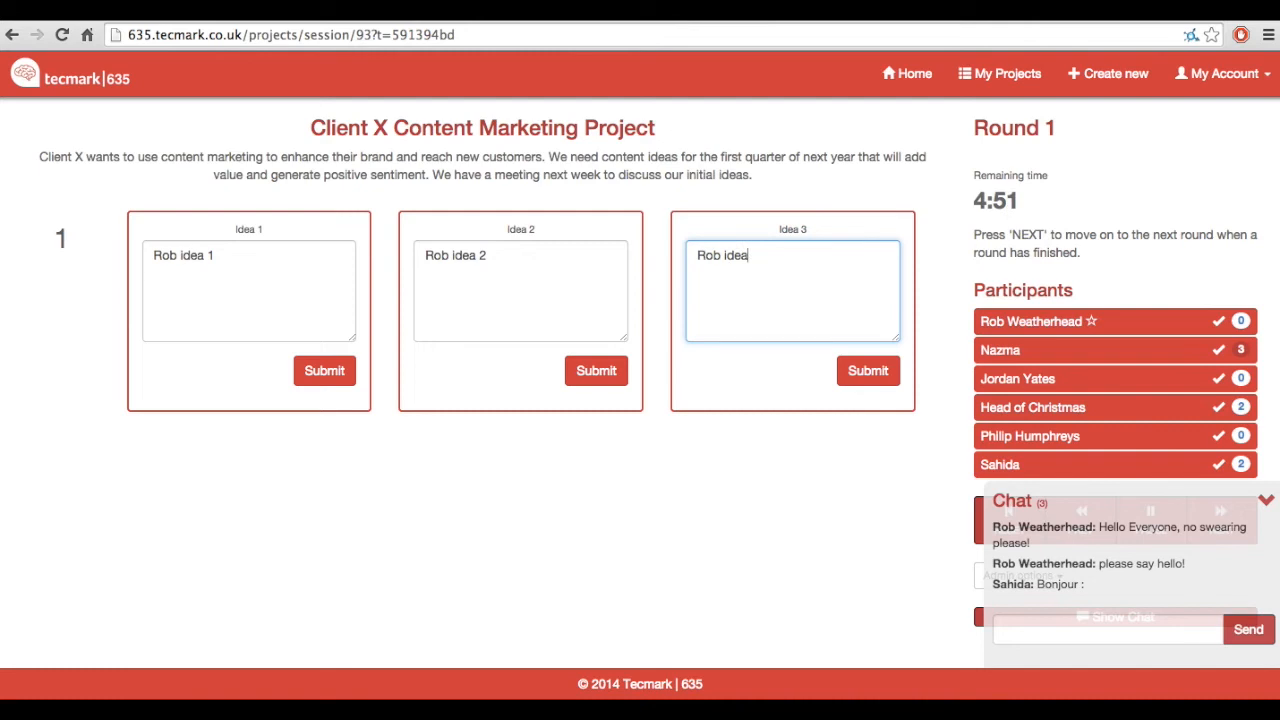
Step: Submit all three ideas of round 1
left_click(338, 381)
left_click(152, 286)
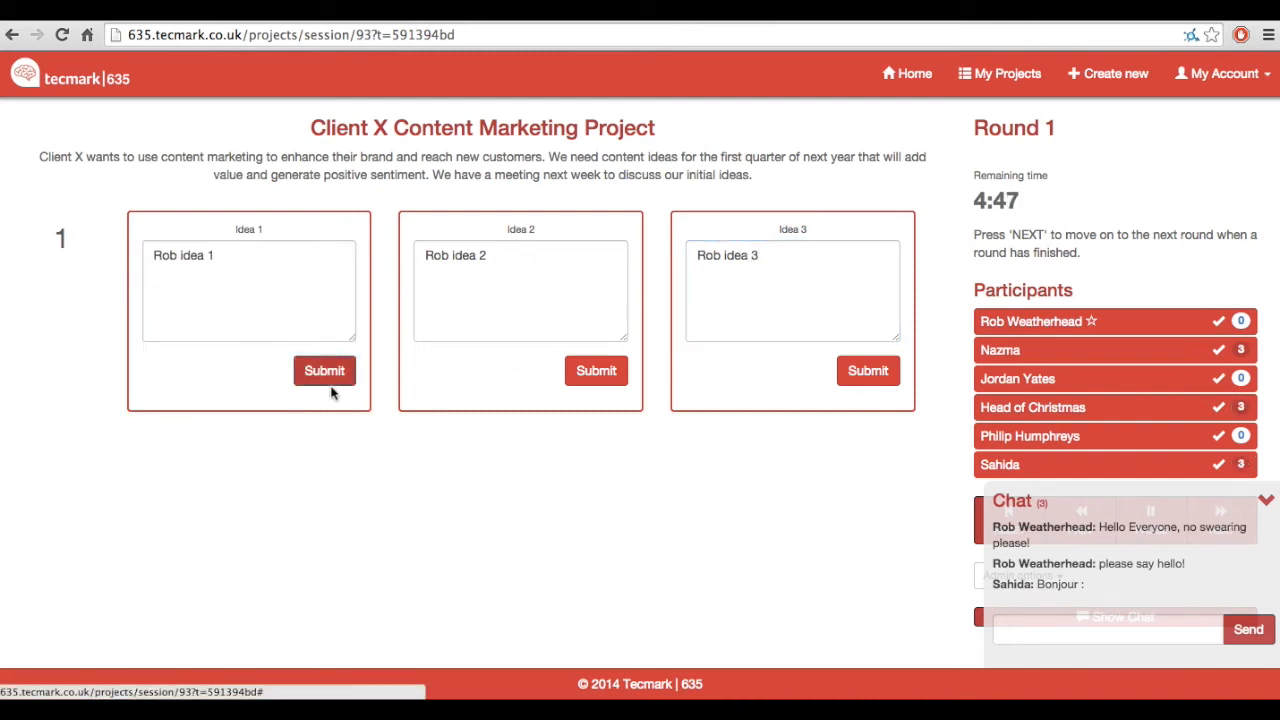
left_click(333, 380)
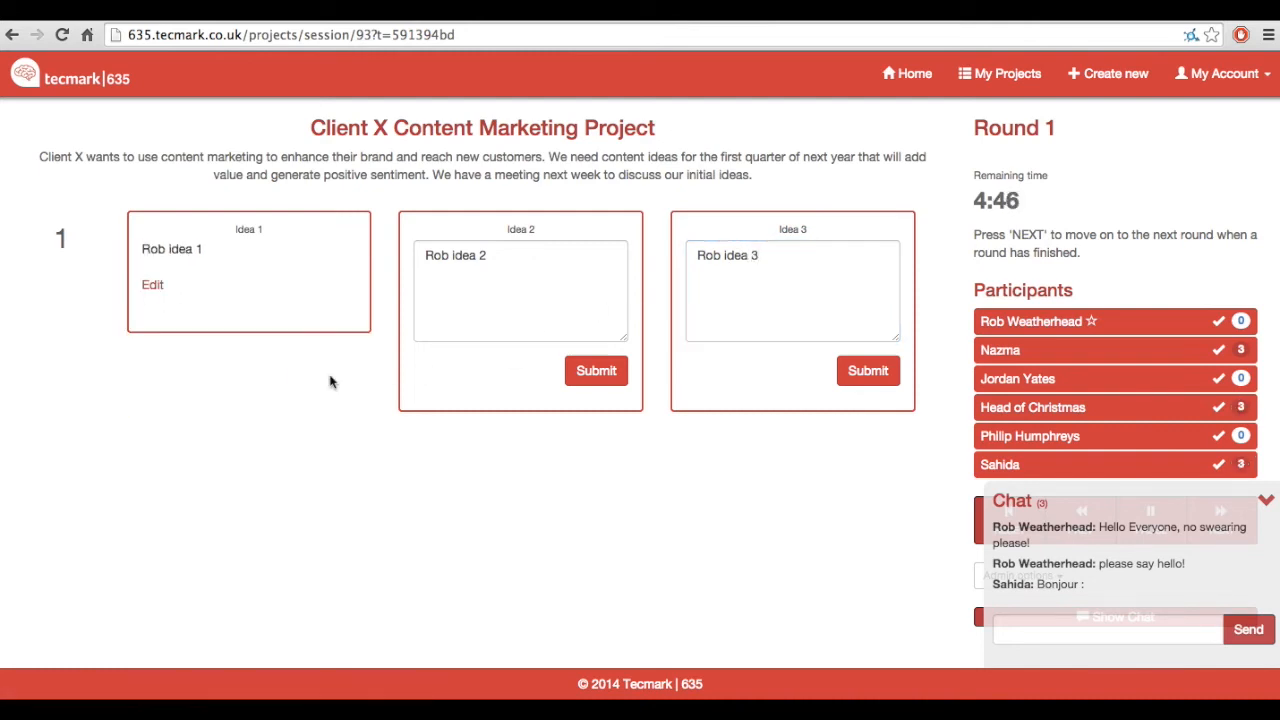
left_click(610, 370)
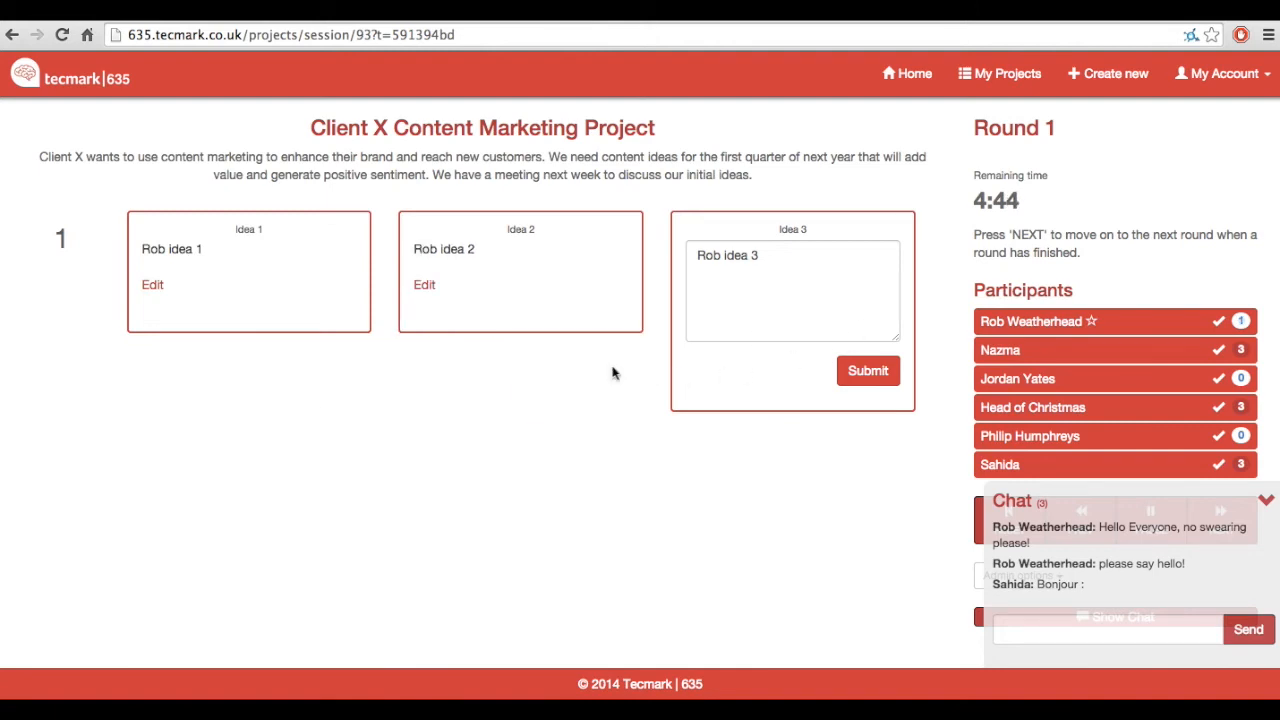
left_click(862, 374)
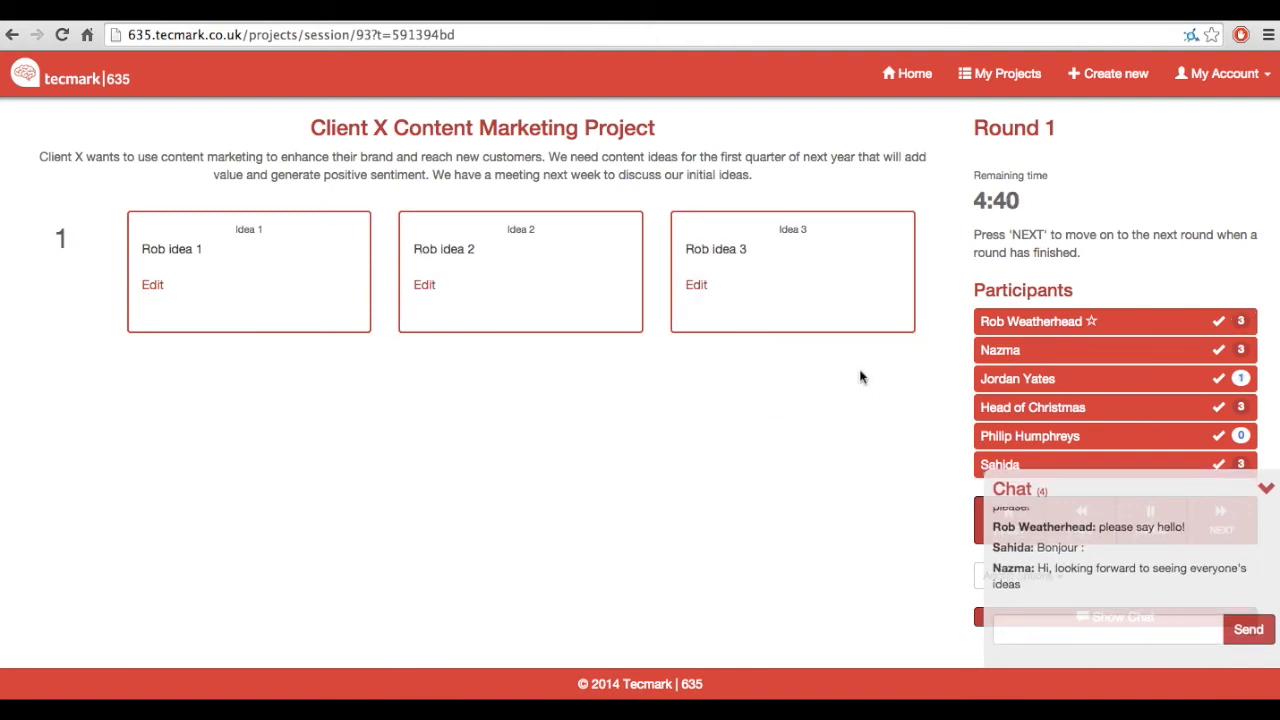
Step: Advance to round 2 and submit three ideas worded as the participant's first name plus "idea 4", "idea 5" and "idea 6"
left_click(1266, 488)
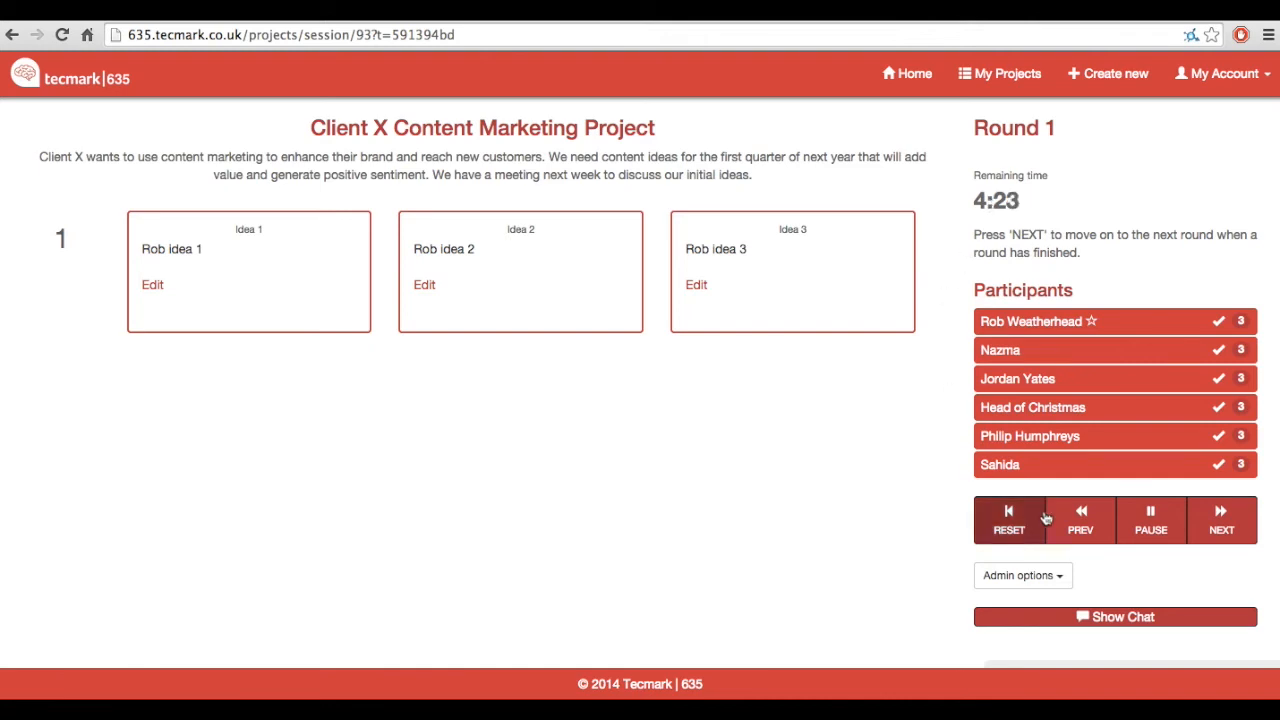
left_click(1218, 530)
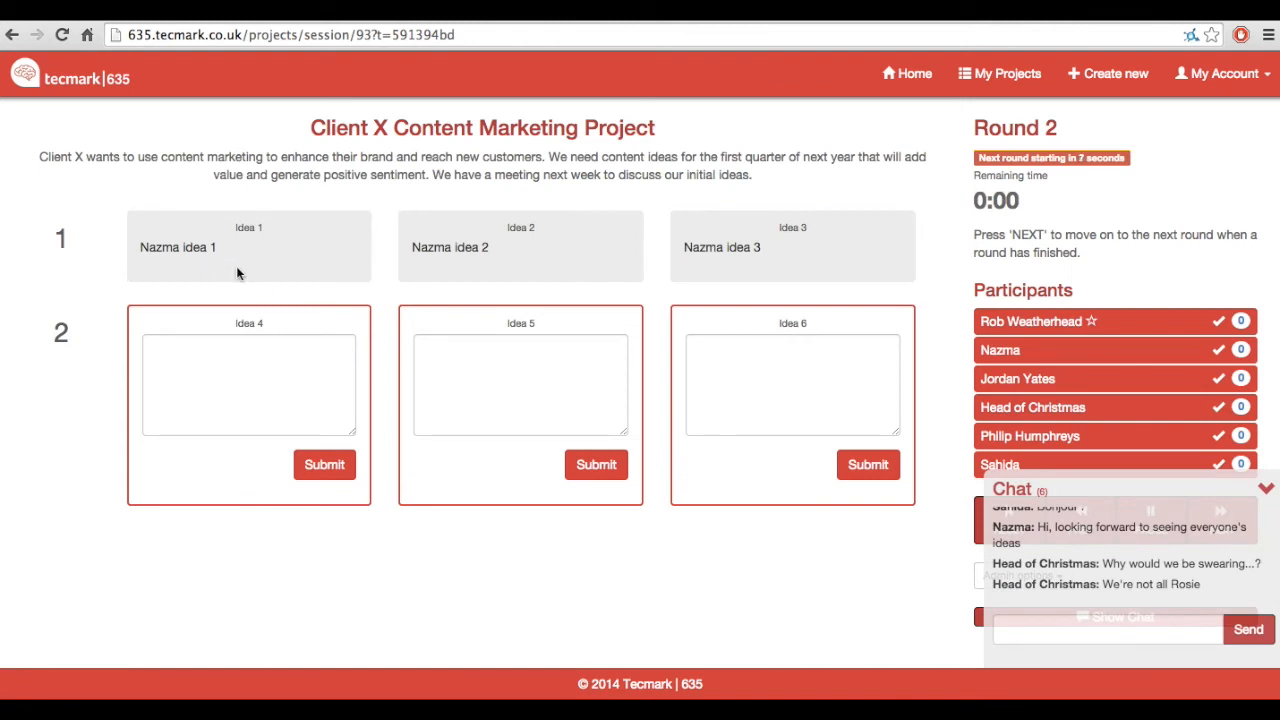
left_click(282, 369)
type("Rob idea 4")
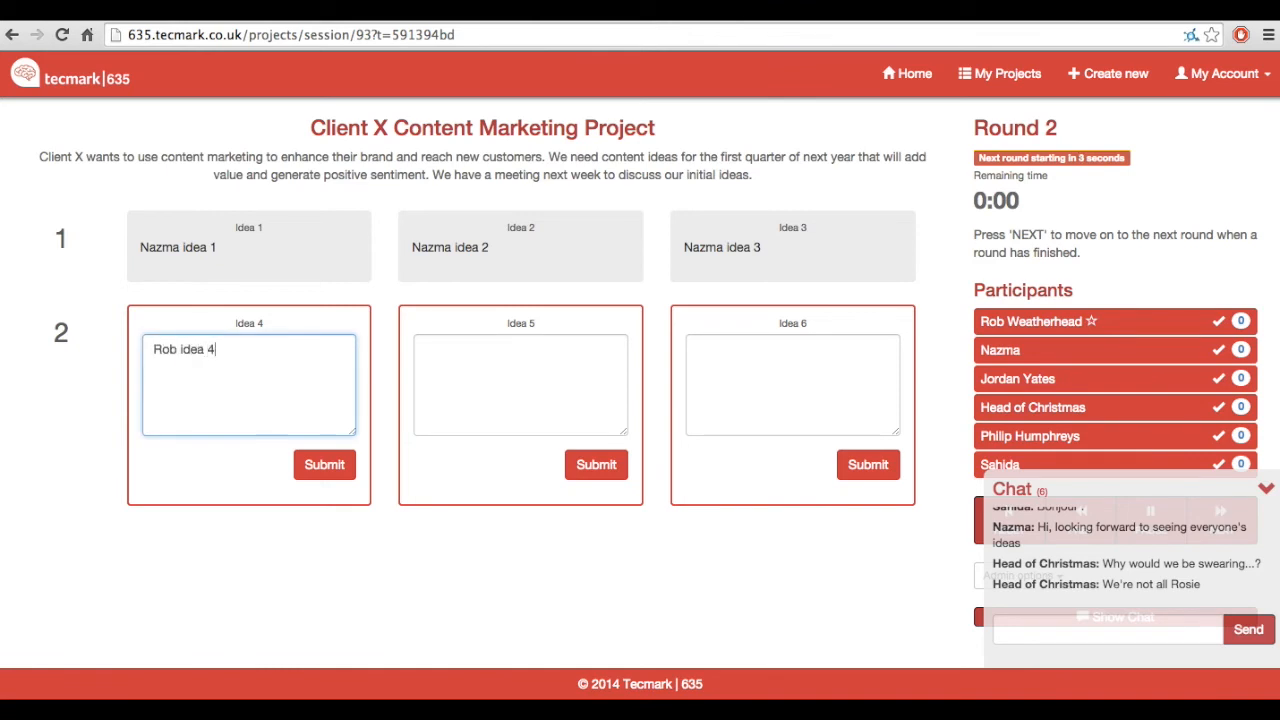
left_click(323, 464)
left_click(474, 391)
type("Rob idea 5")
left_click(596, 464)
left_click(714, 395)
type("Rob idea 6")
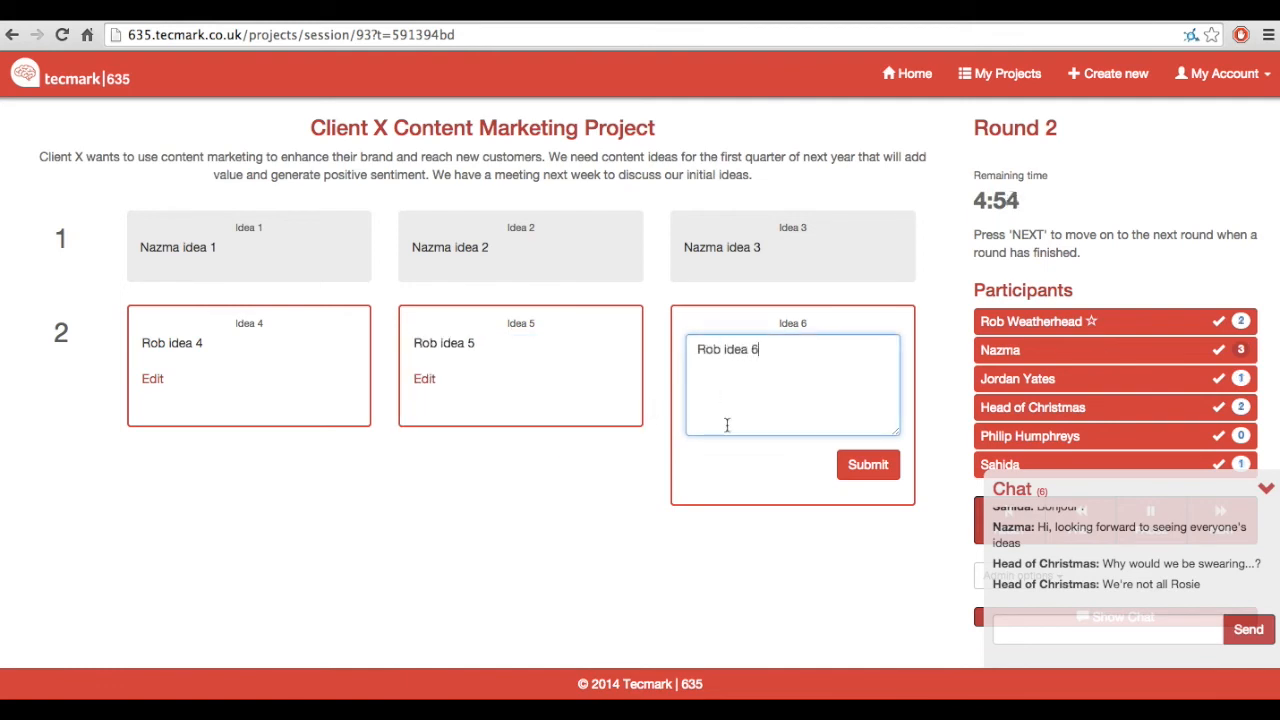
left_click(845, 465)
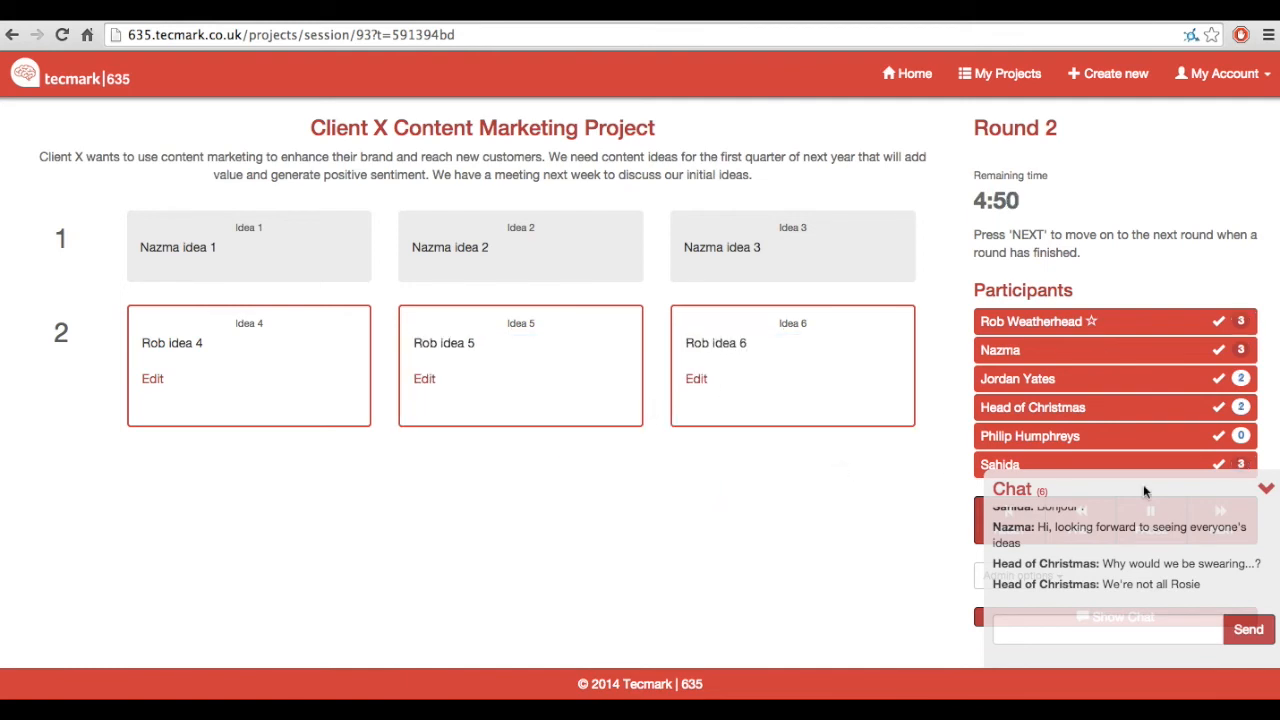
Step: Advance to round 3 and submit three ideas worded as the participant's first name plus "idea 7", "idea 8" and "idea 9"
left_click(1265, 489)
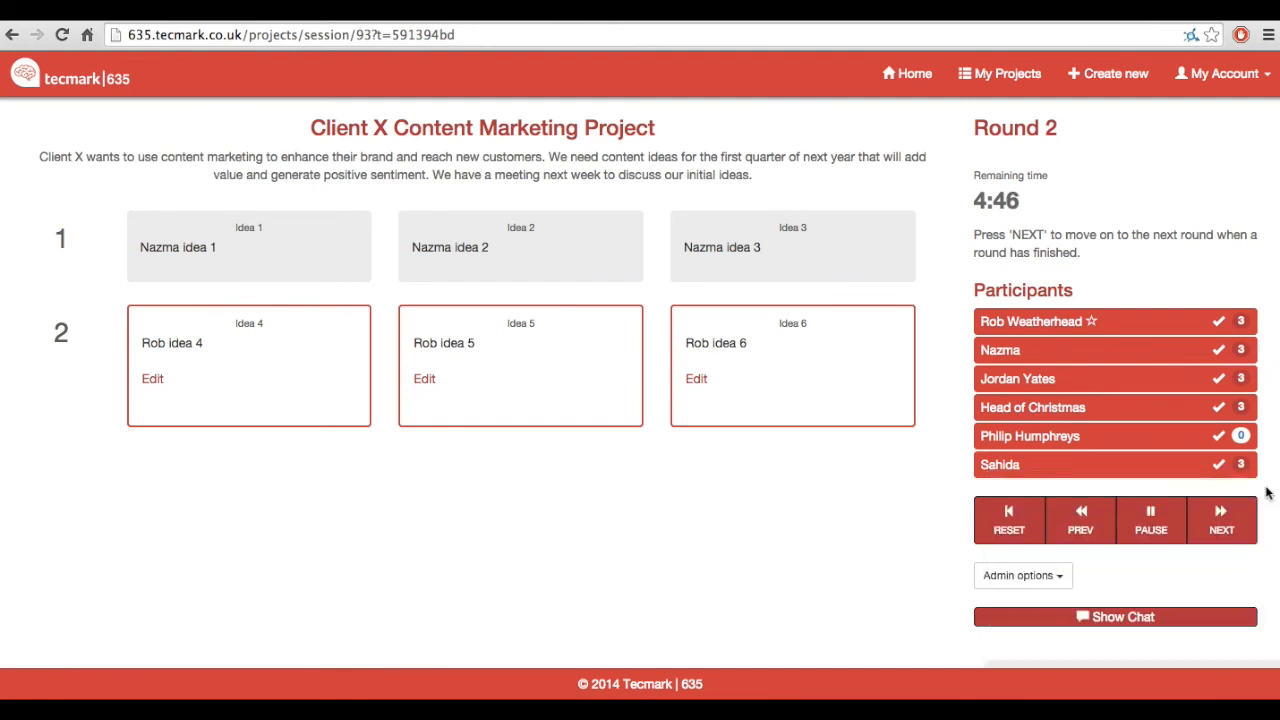
left_click(1236, 532)
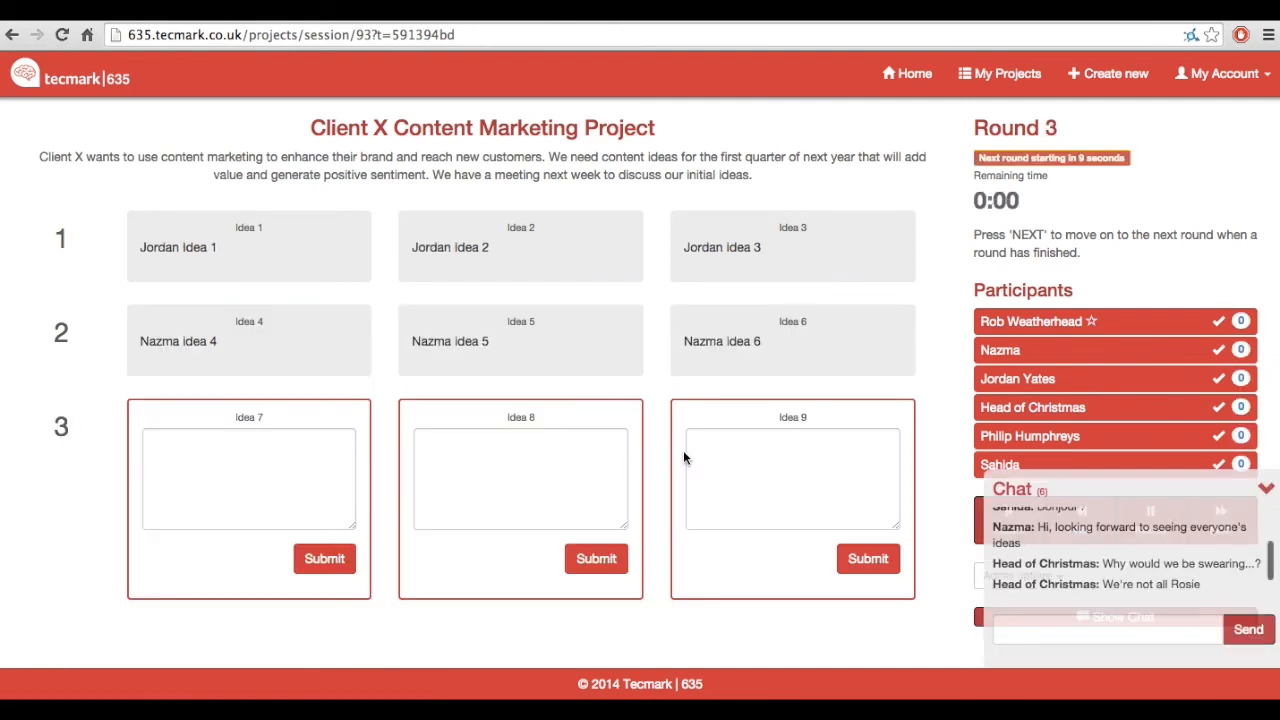
left_click(237, 453)
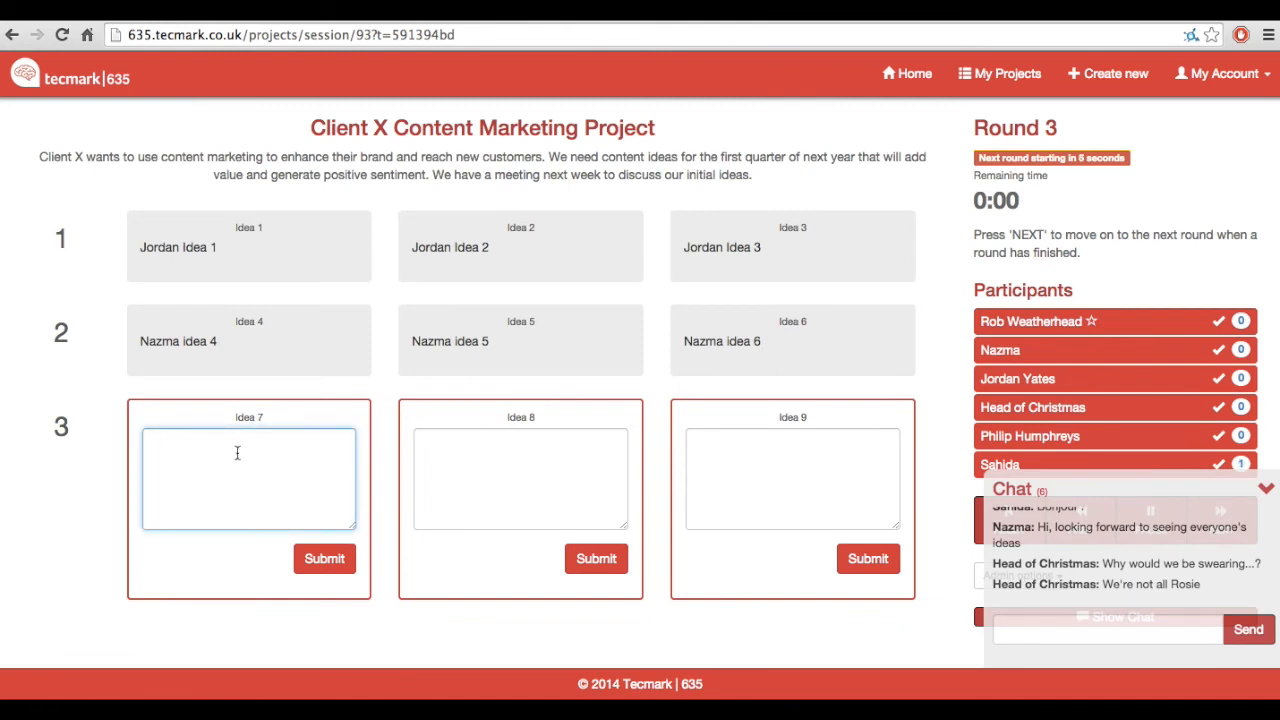
type("Rob idea 7")
key("Tab")
type("Rob idea 8")
key("Tab")
type("Rob idea 9")
key("Return")
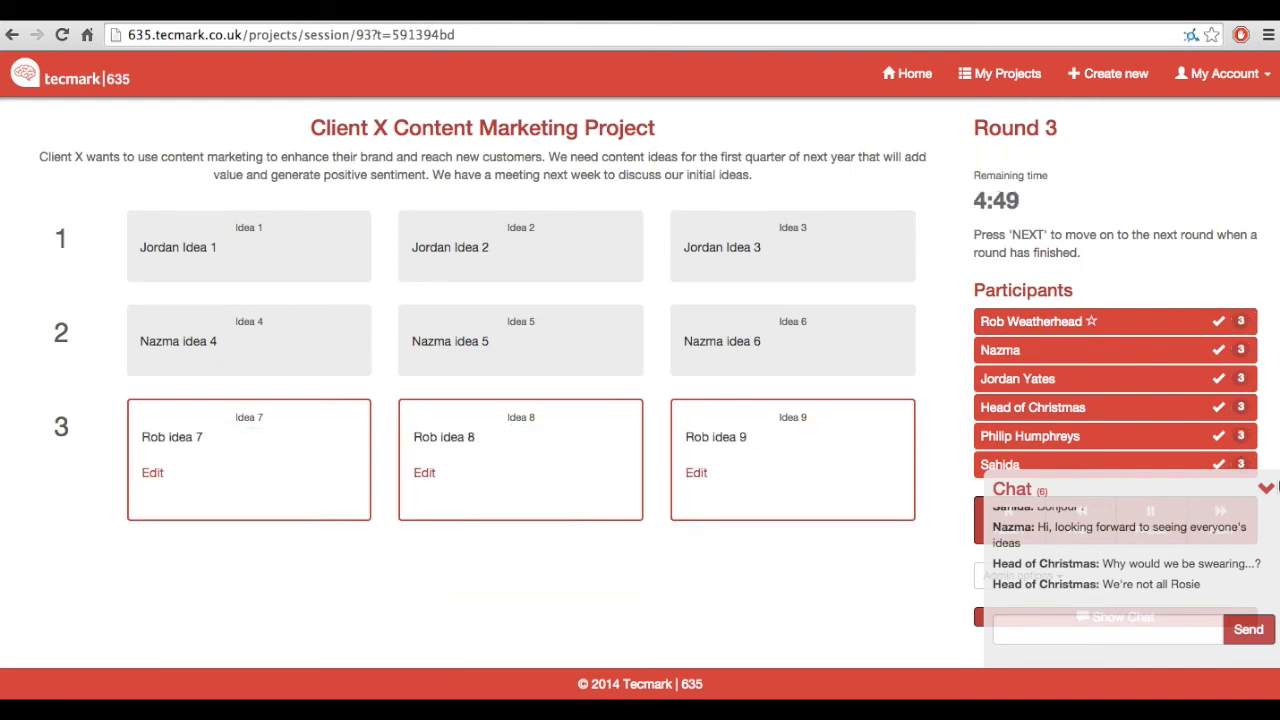
Step: Advance to round 4 and submit three ideas worded as the participant's first name plus "idea 10", "idea 11" and "idea 12"
left_click(1266, 487)
left_click(1221, 515)
scroll(380, 420, "down", 1)
type("Rob idea 10")
key("Tab")
type("Rob idea 11")
key("Tab")
type("Rob idea 12")
left_click(609, 585)
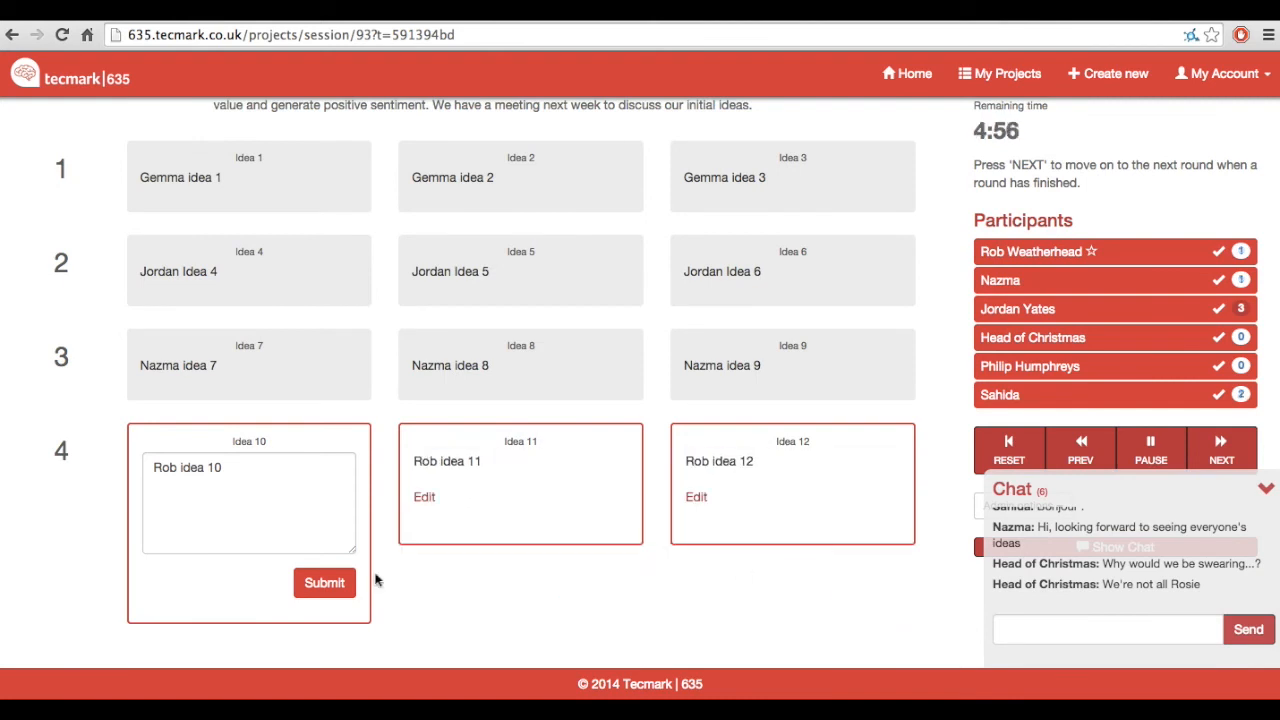
Step: Advance to round 5 and fill in the ideas with the participant's first name plus "idea 13", "idea 14" and "idea 15"
left_click(1265, 488)
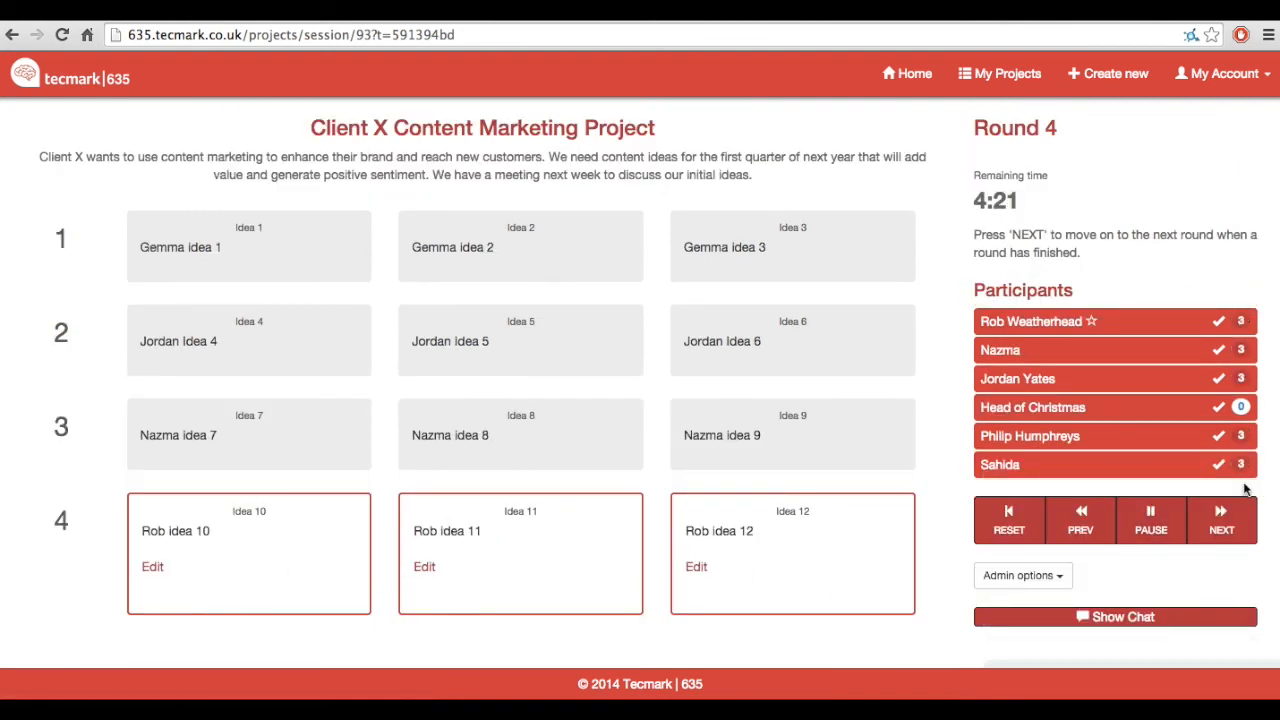
left_click(1221, 520)
type("Rob idea 13")
key("Tab")
type("Rob idea 14")
key("Tab")
key("Tab")
type("Rob idea 15")
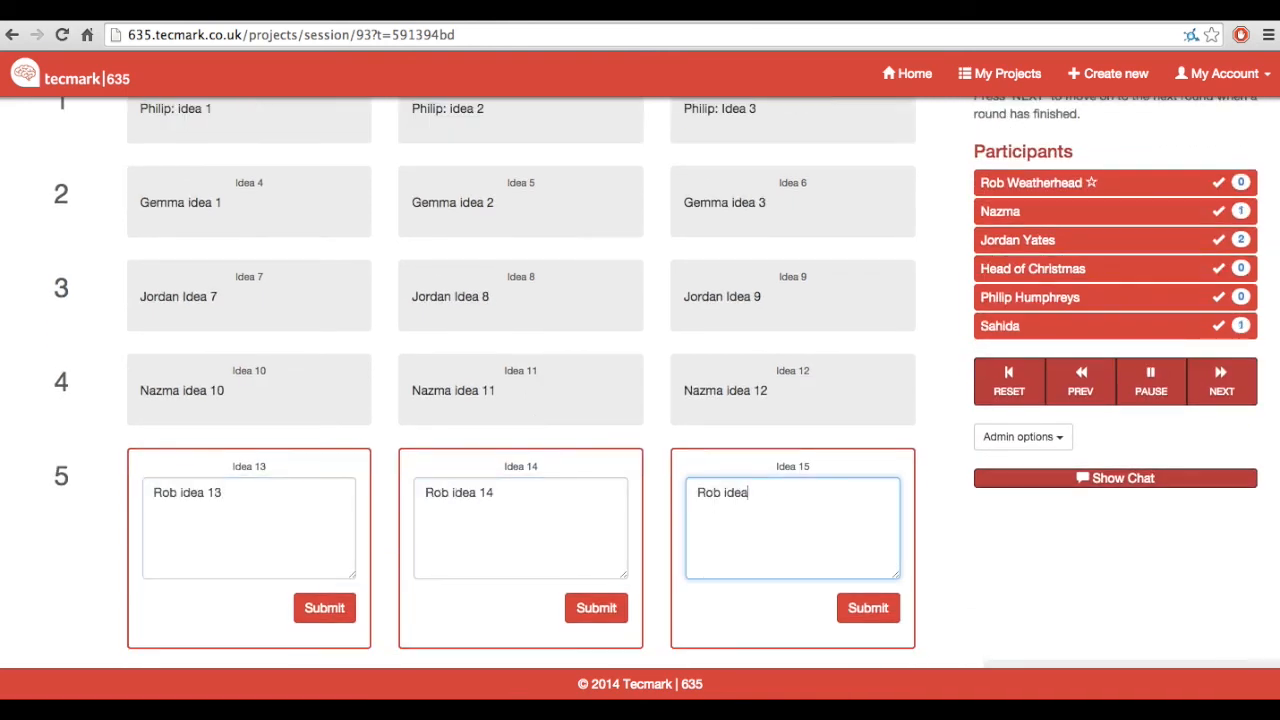
Step: Submit all three ideas of round 5
left_click(868, 608)
left_click(612, 610)
left_click(325, 608)
scroll(797, 430, "up", 2)
scroll(796, 431, "down", 2)
left_click(697, 579)
scroll(780, 590, "down", 2)
left_click(864, 592)
scroll(864, 592, "up", 2)
Step: Advance to round 6 and submit three ideas worded as the participant's first name plus "idea 16", "idea 17" and "idea 18"
left_click(1213, 527)
scroll(734, 467, "down", 2)
scroll(733, 467, "down", 3)
left_click(250, 503)
type("Rob idea 16")
key("Tab")
key("Tab")
type("Rob idea 17")
key("Tab")
key("Tab")
type("Rob idea 18")
left_click(868, 583)
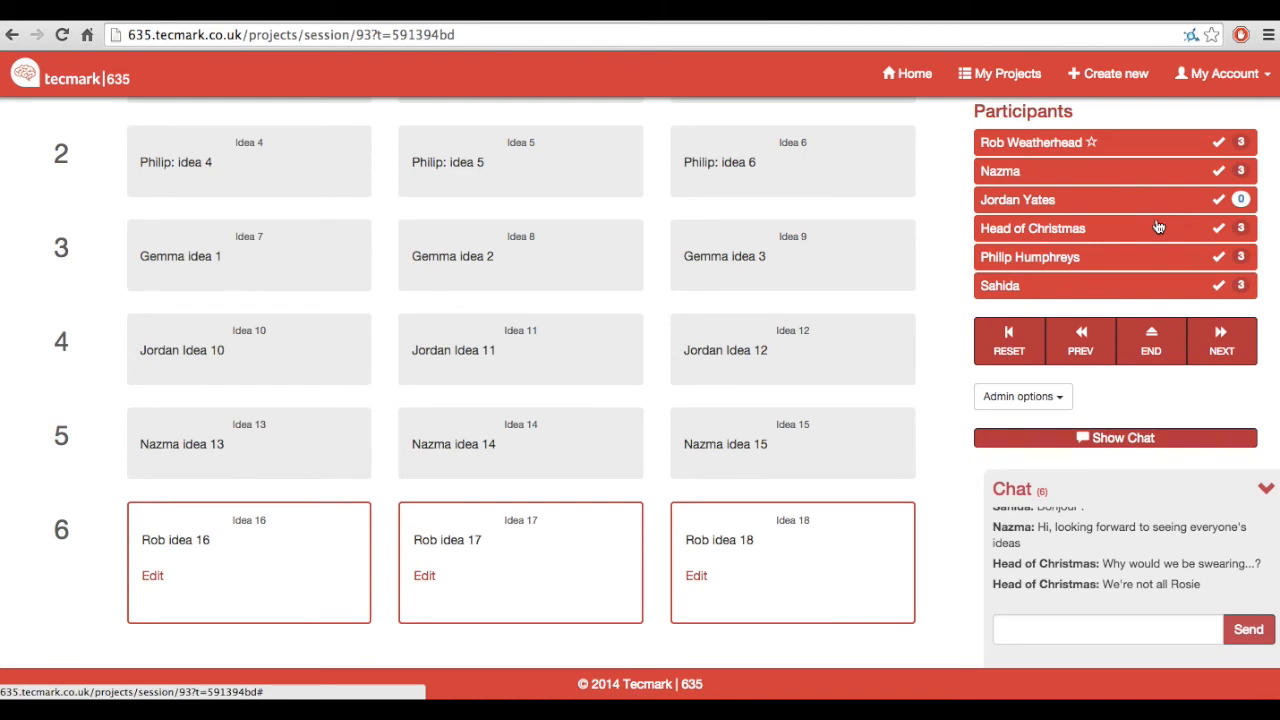
Step: Check that every participant has submitted, and finish the session by moving on from round 6
scroll(1231, 214, "up", 2)
scroll(1231, 214, "down", 2)
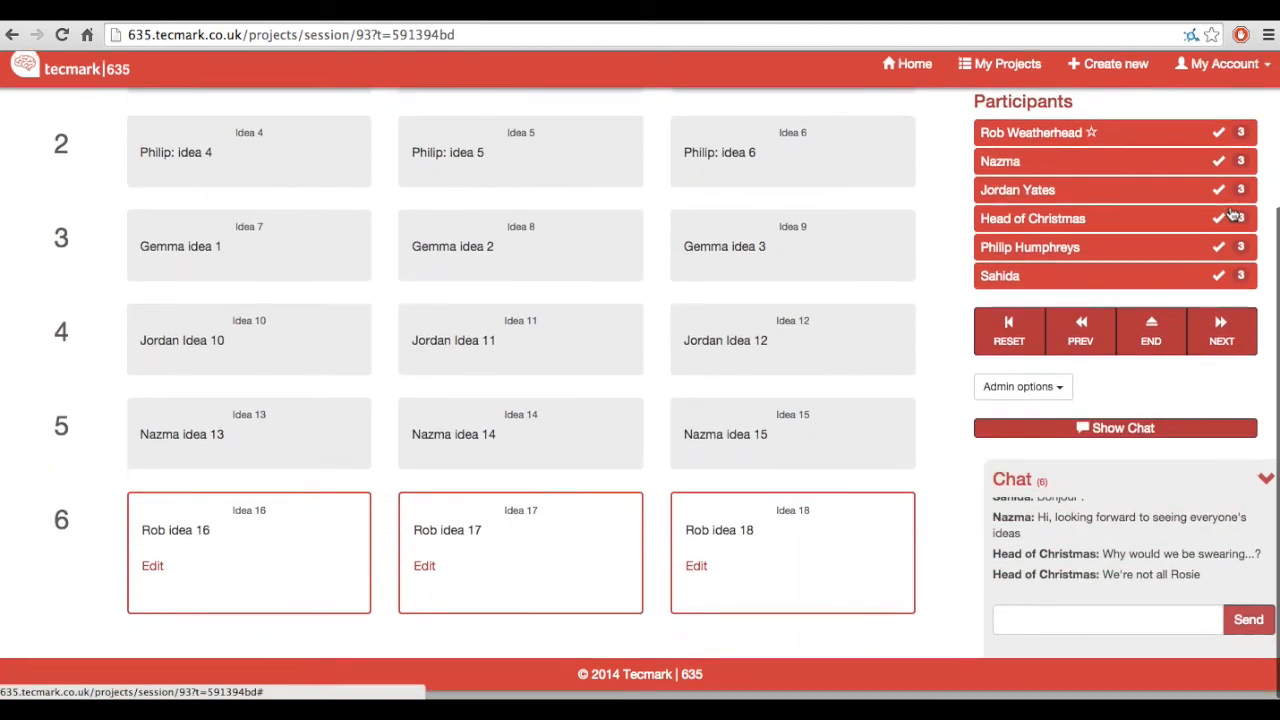
left_click(1222, 344)
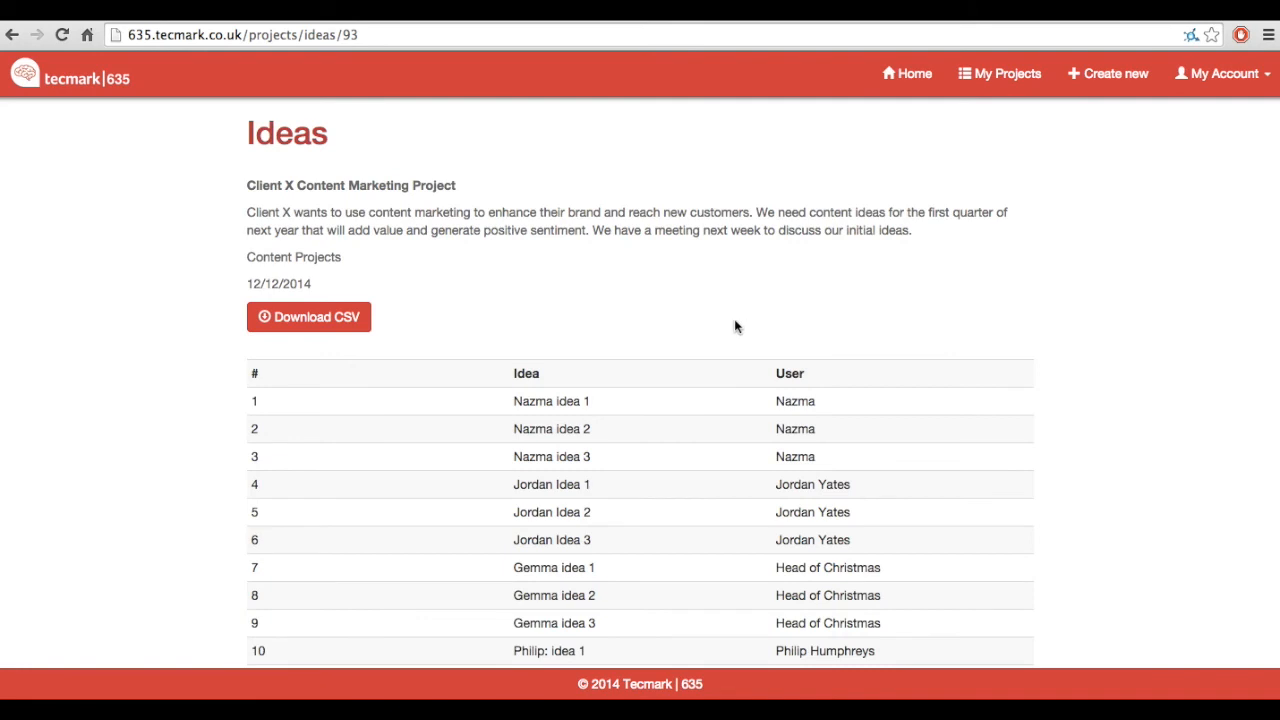
Step: Look through the project's full list of collected ideas and download it as a CSV file
scroll(735, 327, "down", 1)
scroll(735, 327, "down", 5)
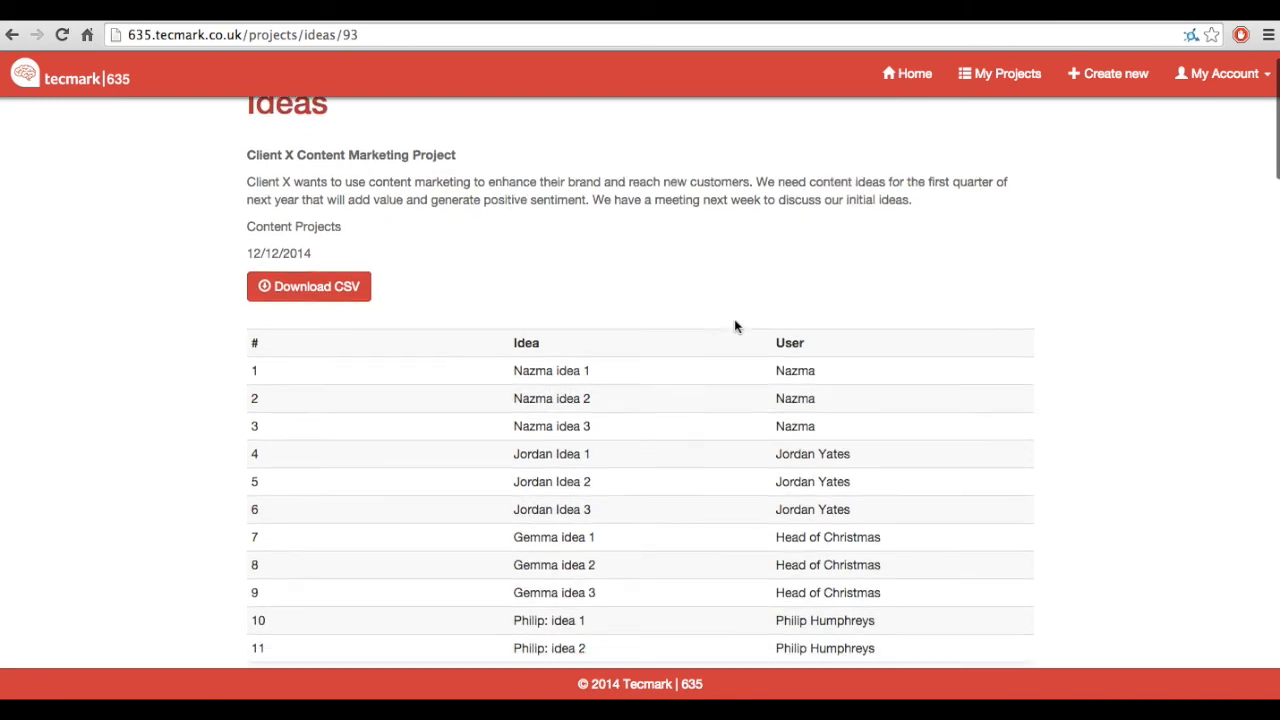
scroll(735, 327, "down", 10)
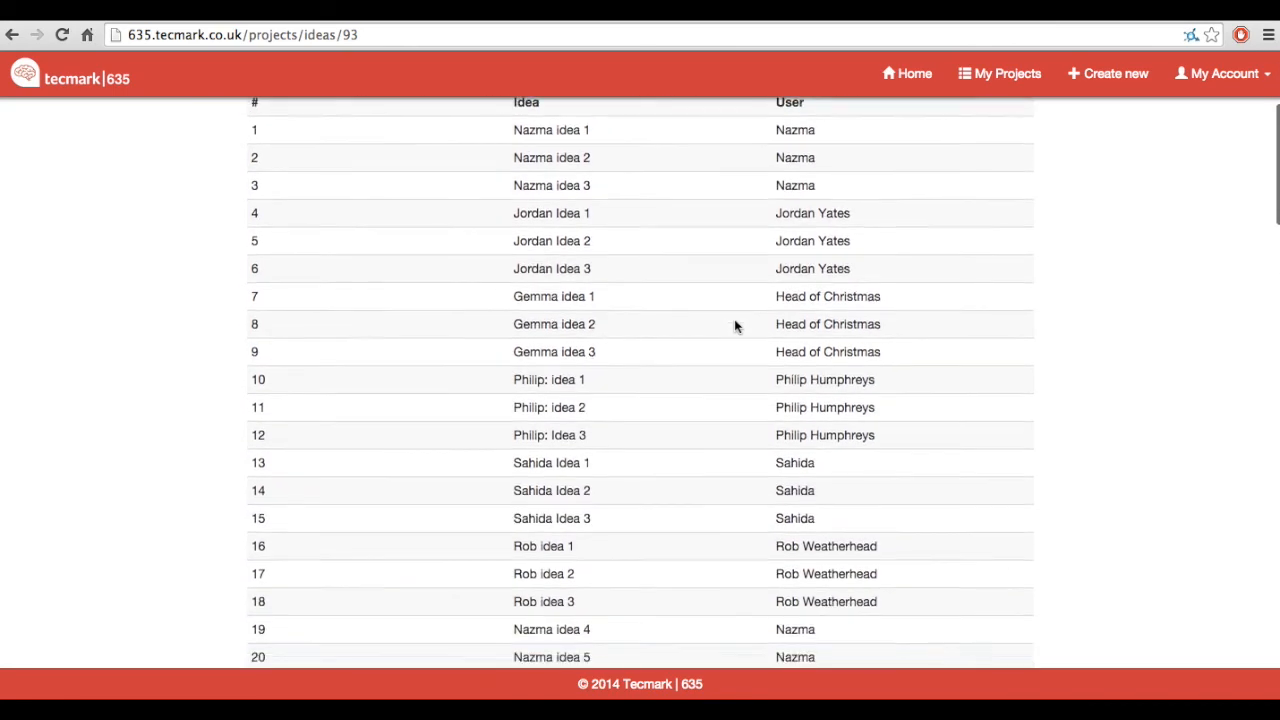
scroll(735, 327, "down", 17)
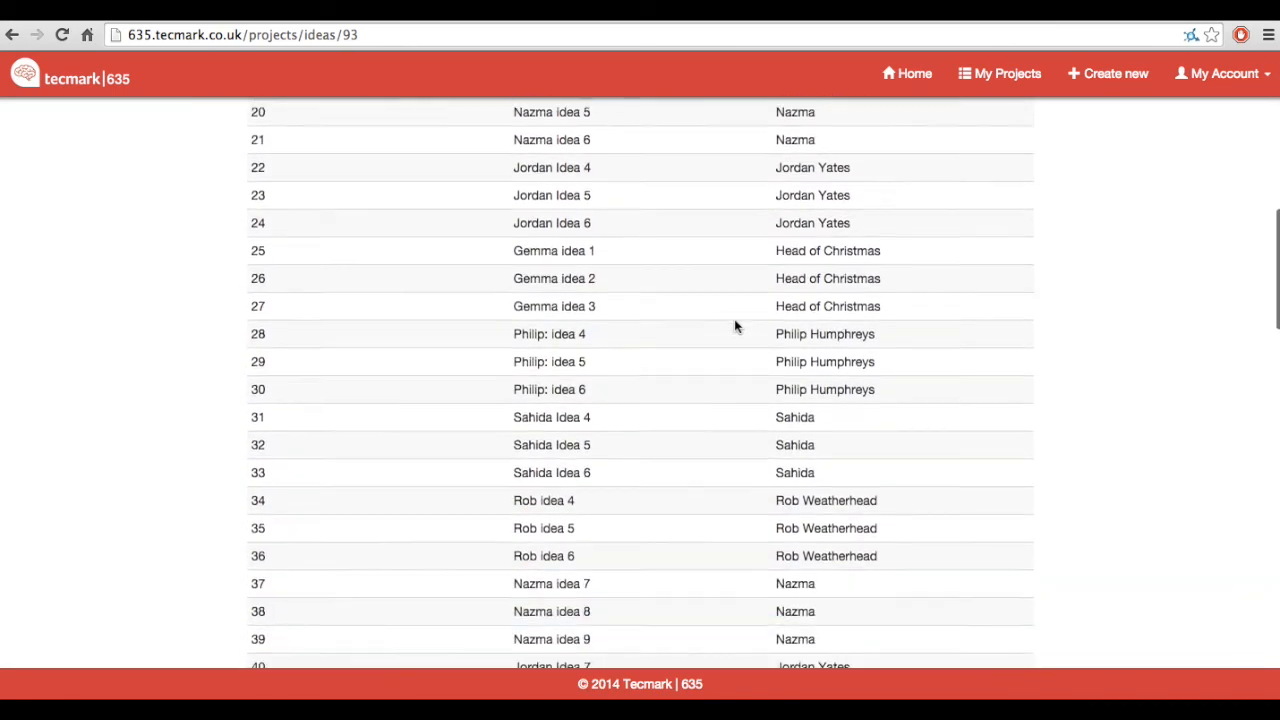
scroll(735, 327, "down", 20)
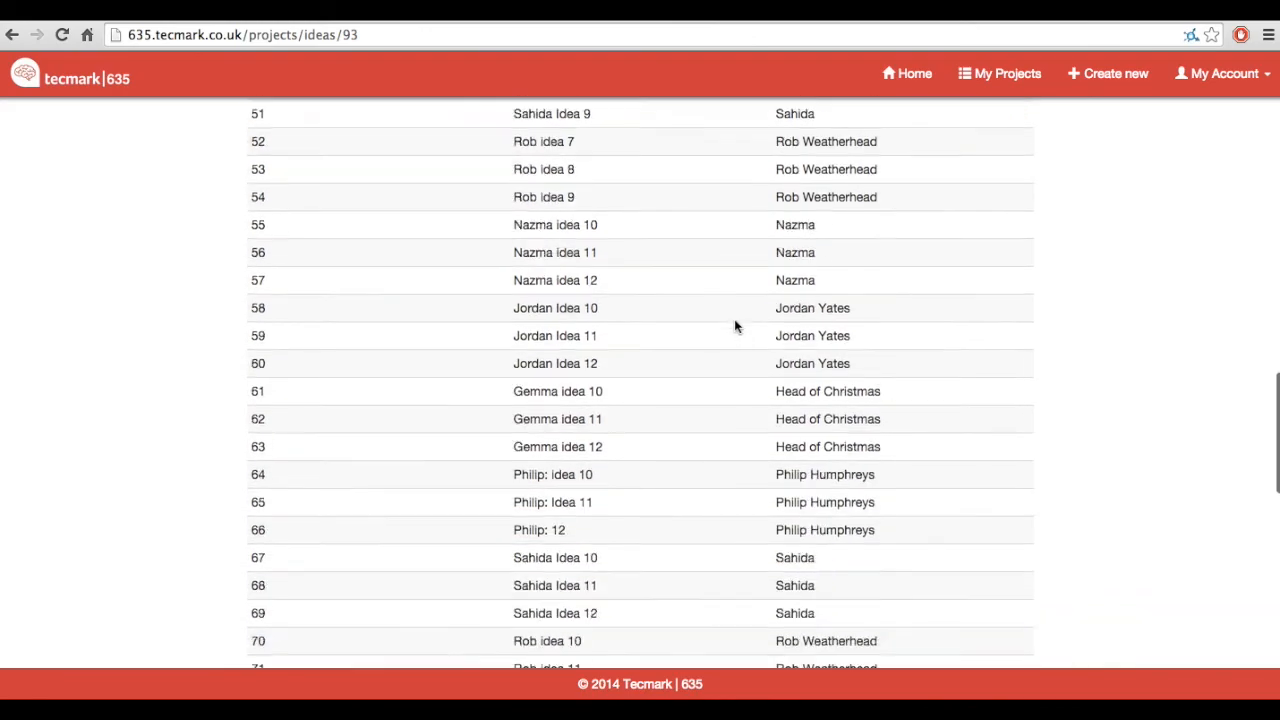
scroll(735, 327, "up", 20)
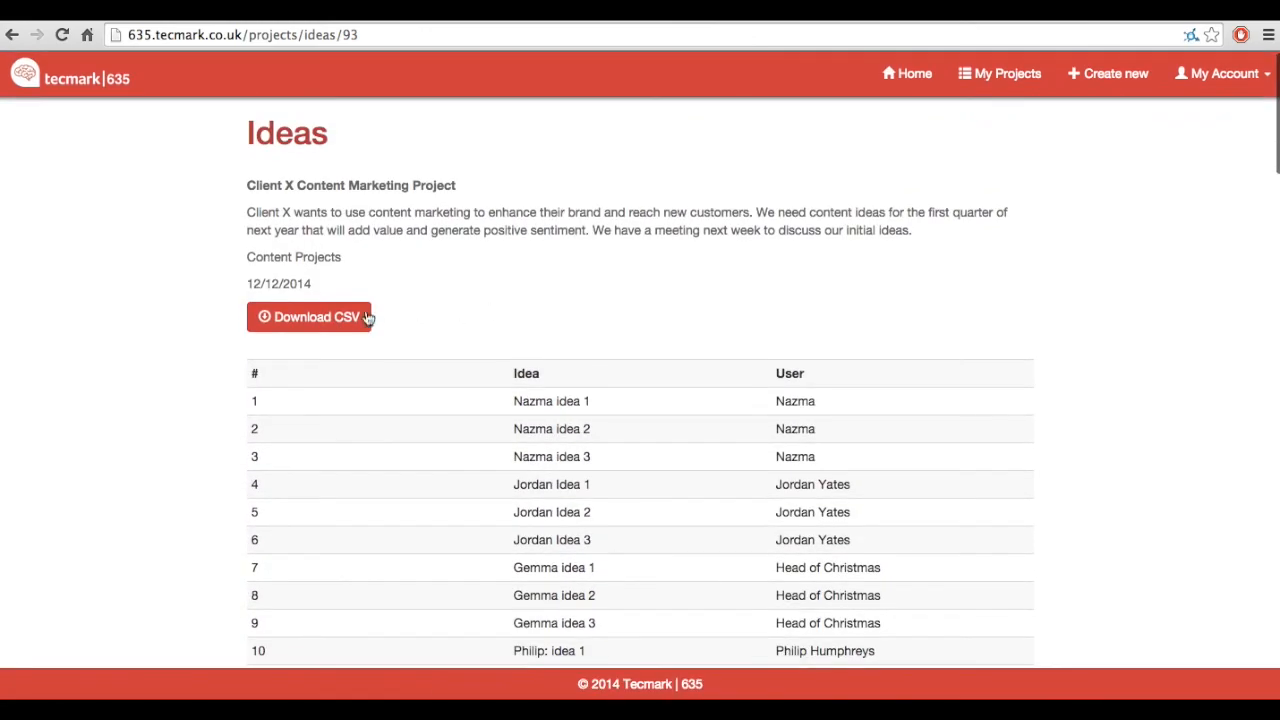
left_click(354, 319)
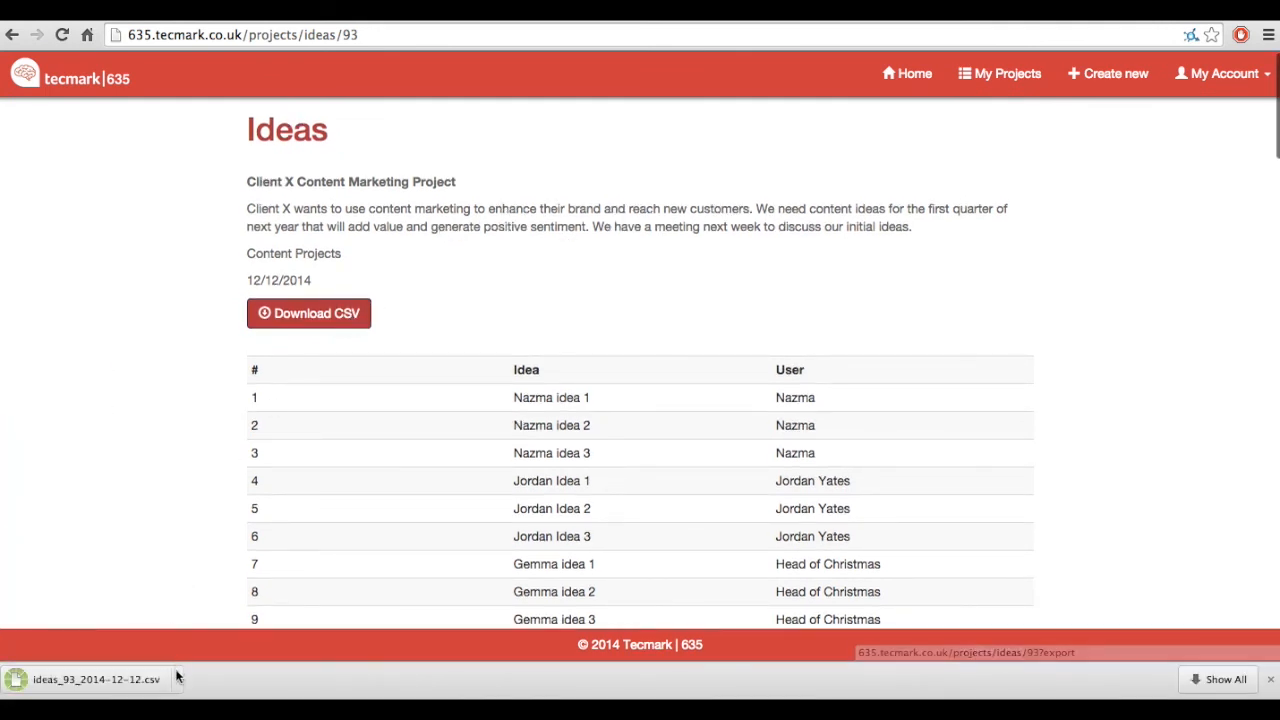
Step: Open the downloaded ideas_93_2014-12-12.csv in Excel and widen the idea column
left_click(176, 677)
left_click(196, 611)
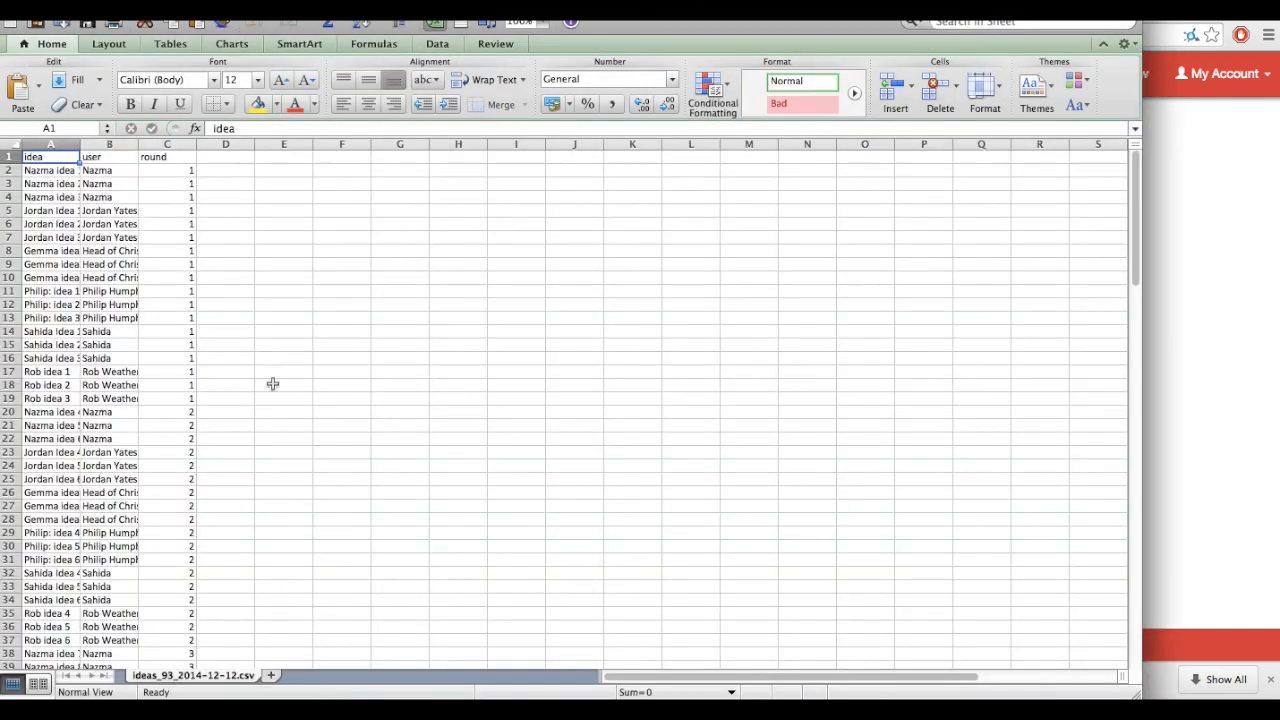
left_click_drag(81, 146, 296, 144)
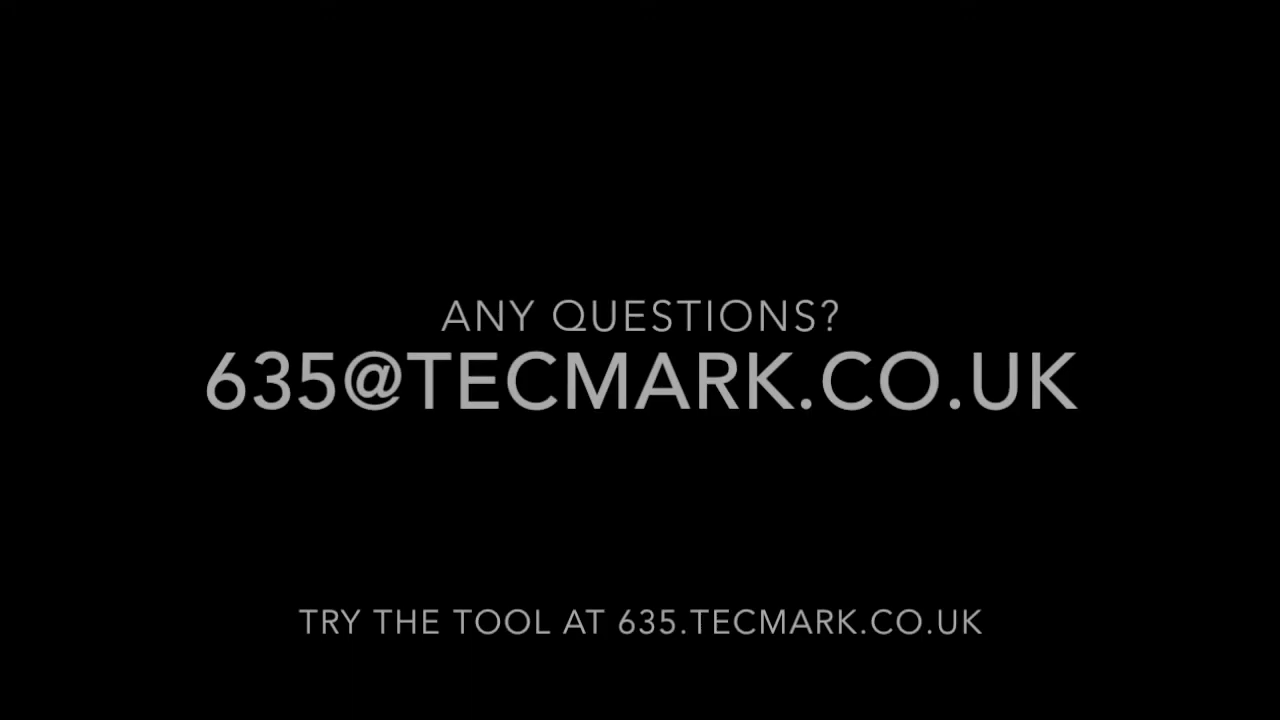